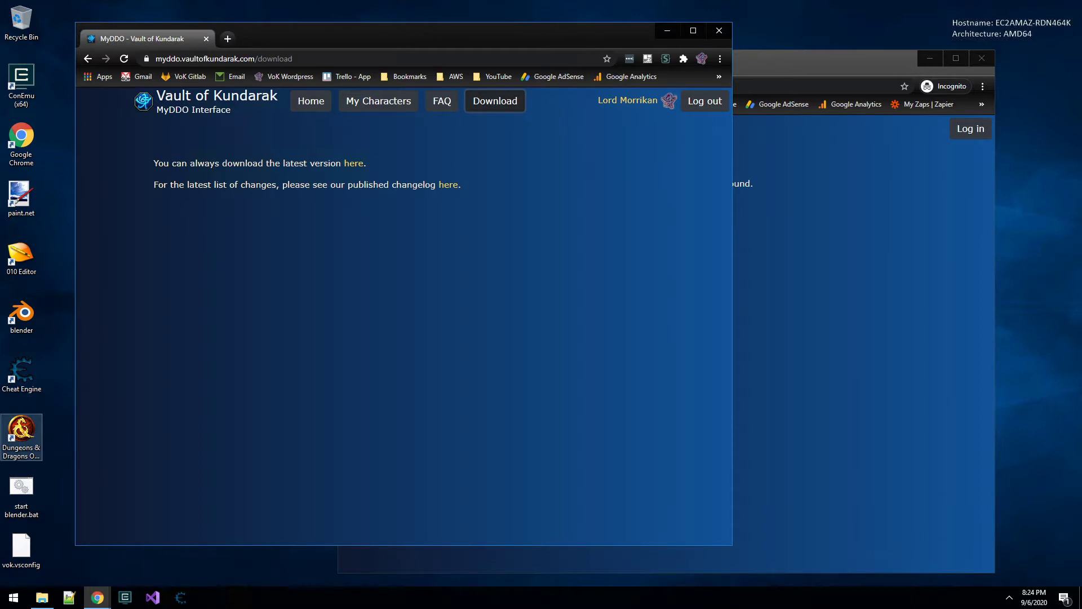
- Download the latest Vault_of_Kundarak.msi installer to the Downloads folder, replacing the existing copy
click(355, 164)
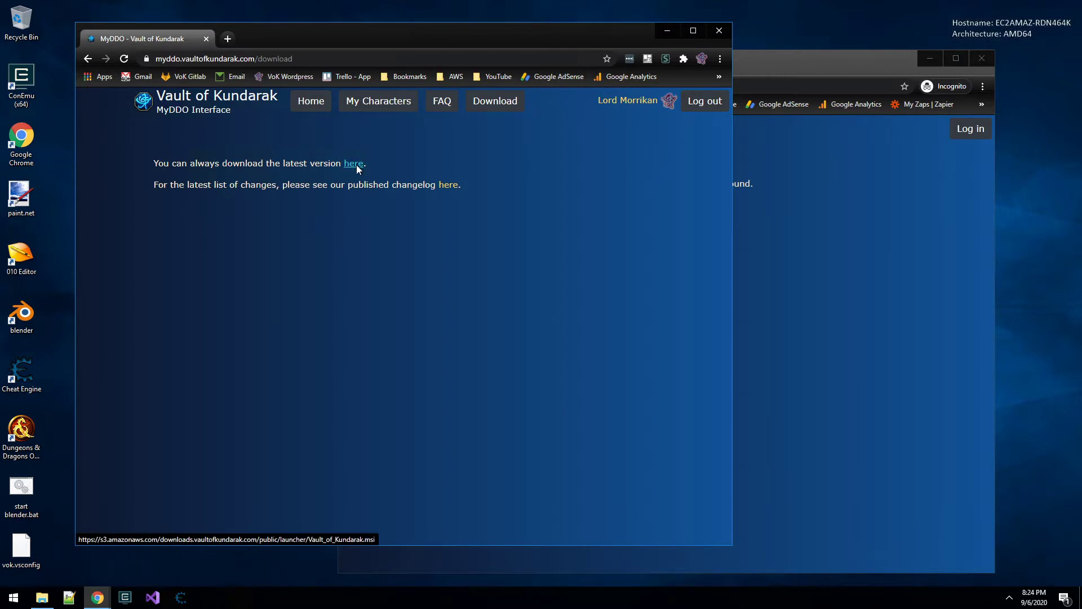
click(240, 137)
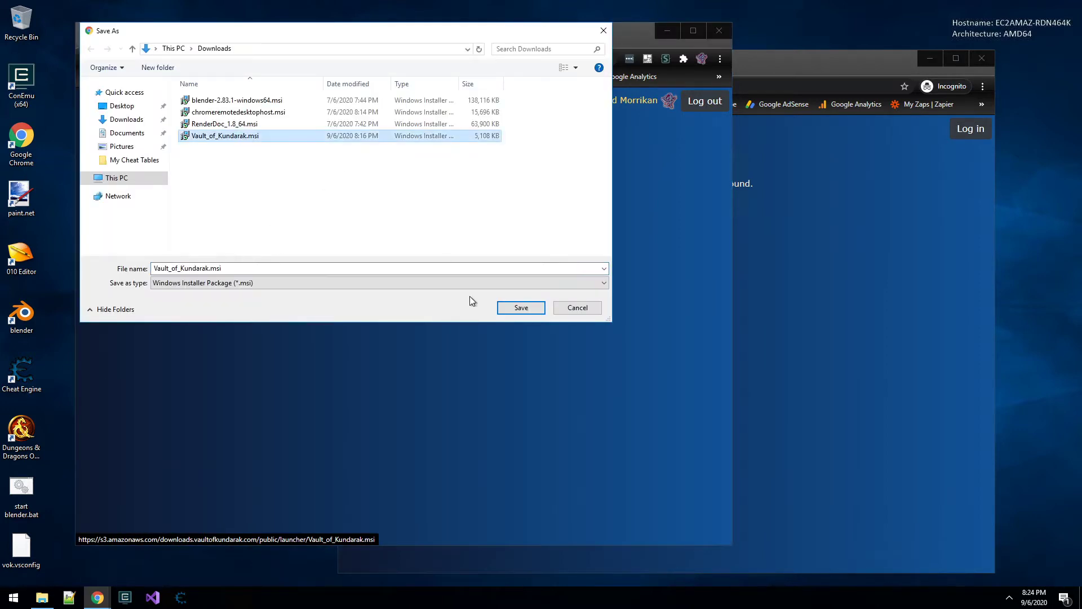
click(509, 309)
click(571, 302)
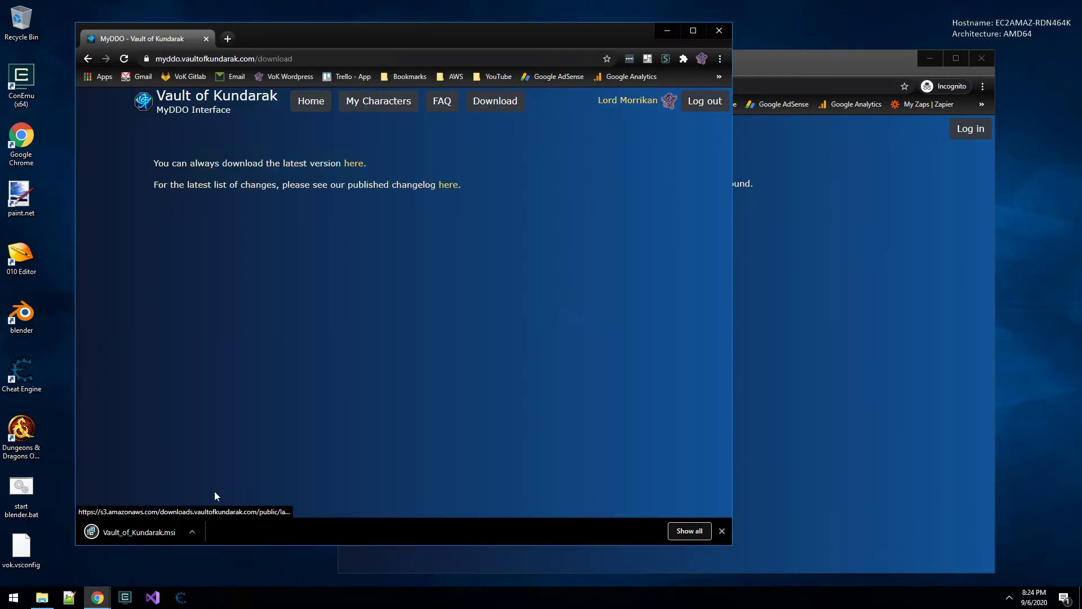
- Run the downloaded Vault_of_Kundarak.msi and install The Vault of Kundarak in the default folder
click(134, 530)
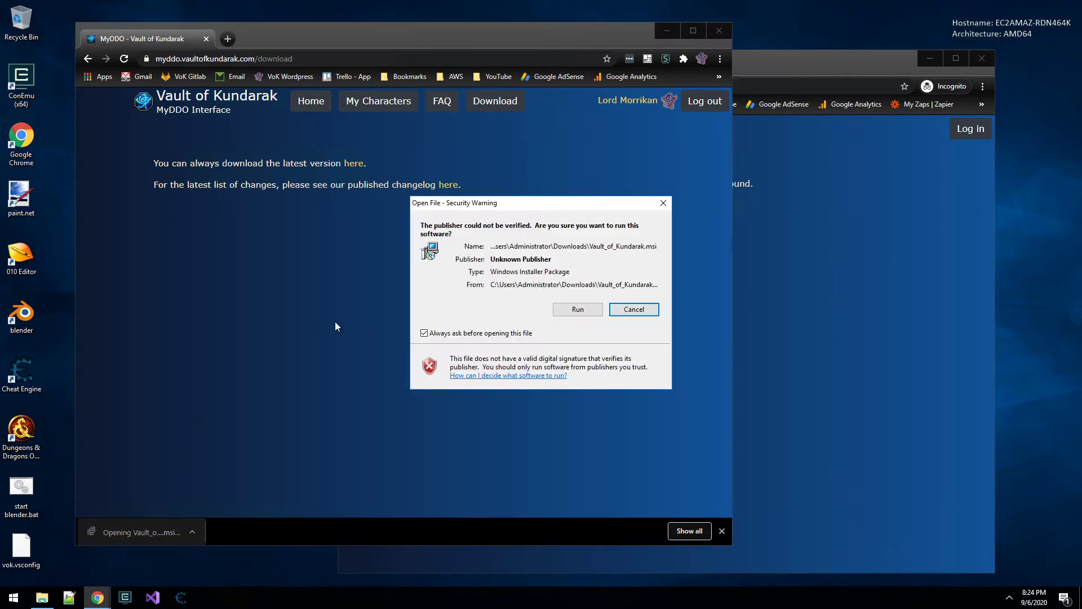
click(569, 310)
click(588, 394)
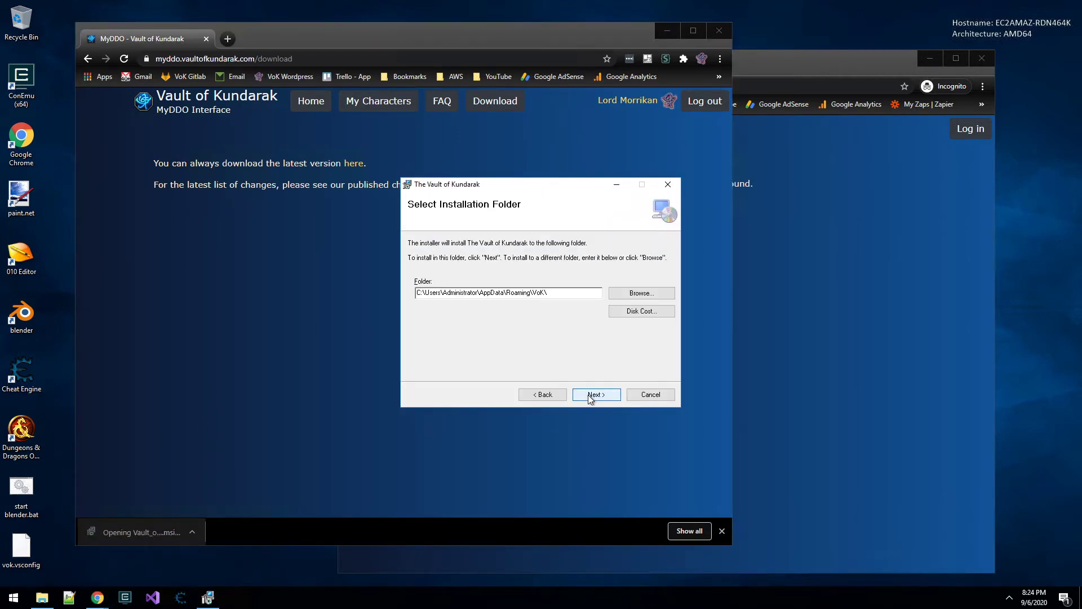
click(587, 394)
click(587, 395)
click(589, 394)
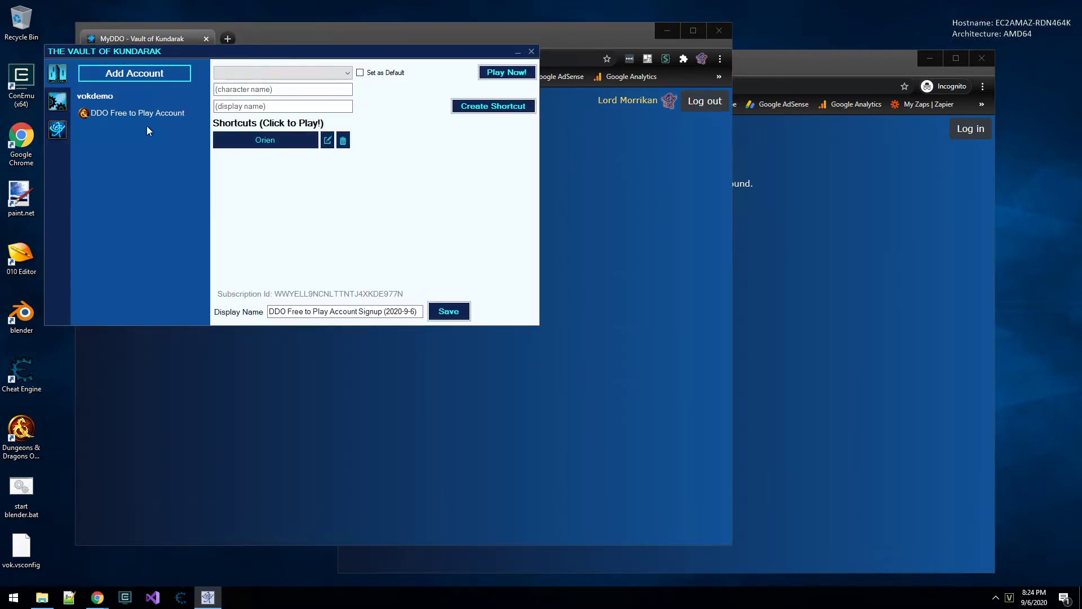
- Select the DDO Free to Play Account in the launcher and move the launcher window lower over the browser
click(142, 100)
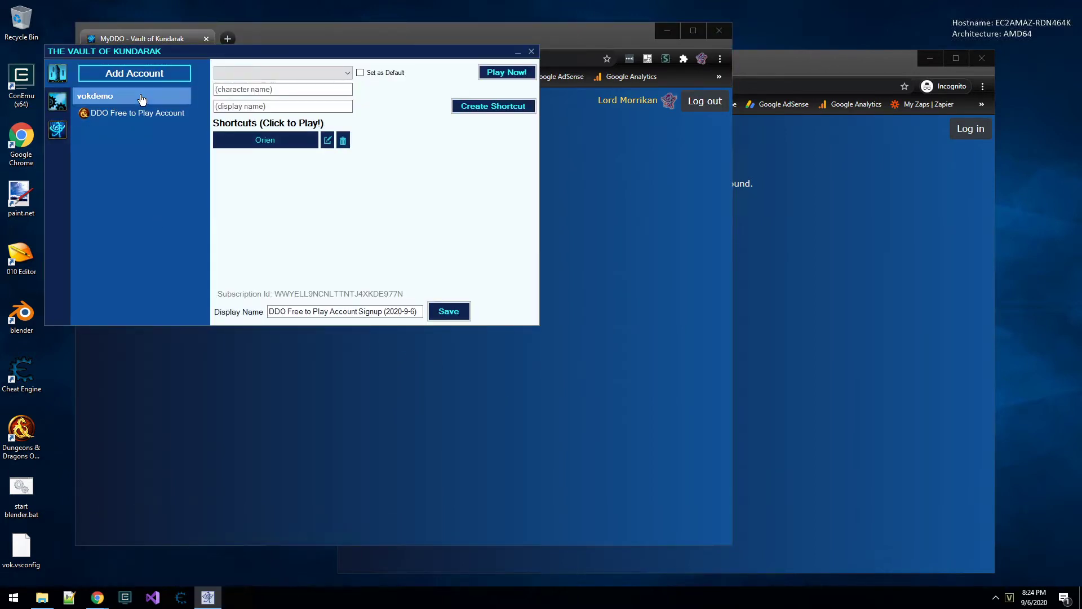
click(119, 115)
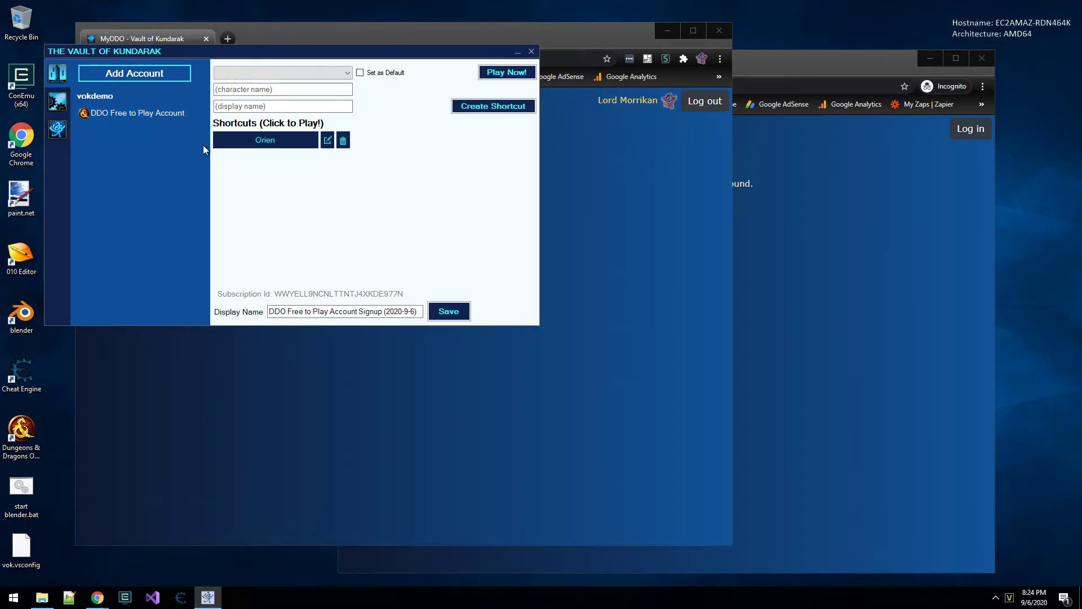
drag(240, 57, 284, 135)
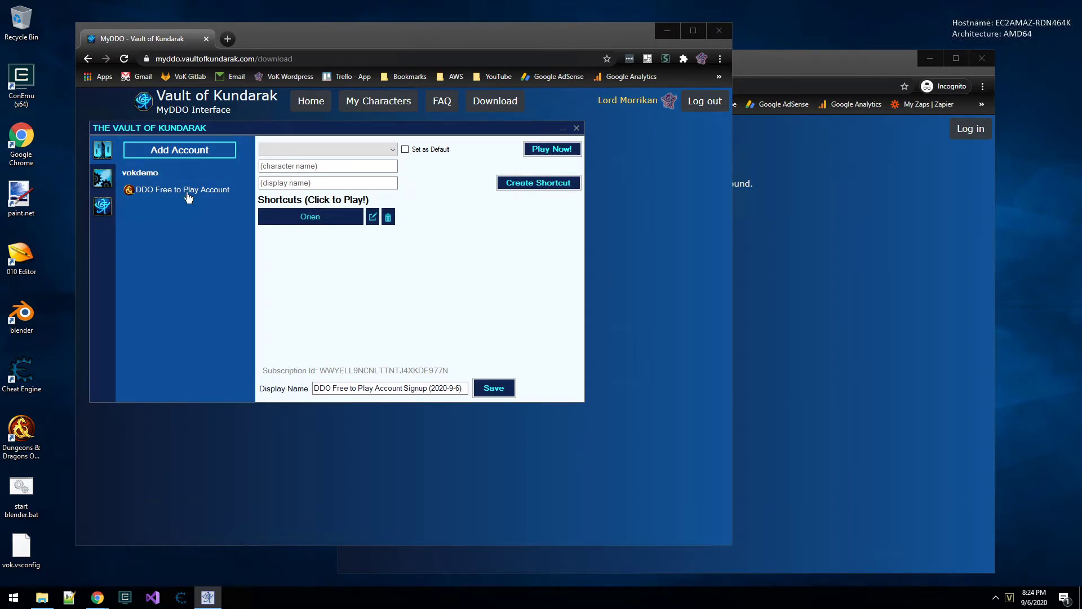
drag(133, 130, 144, 157)
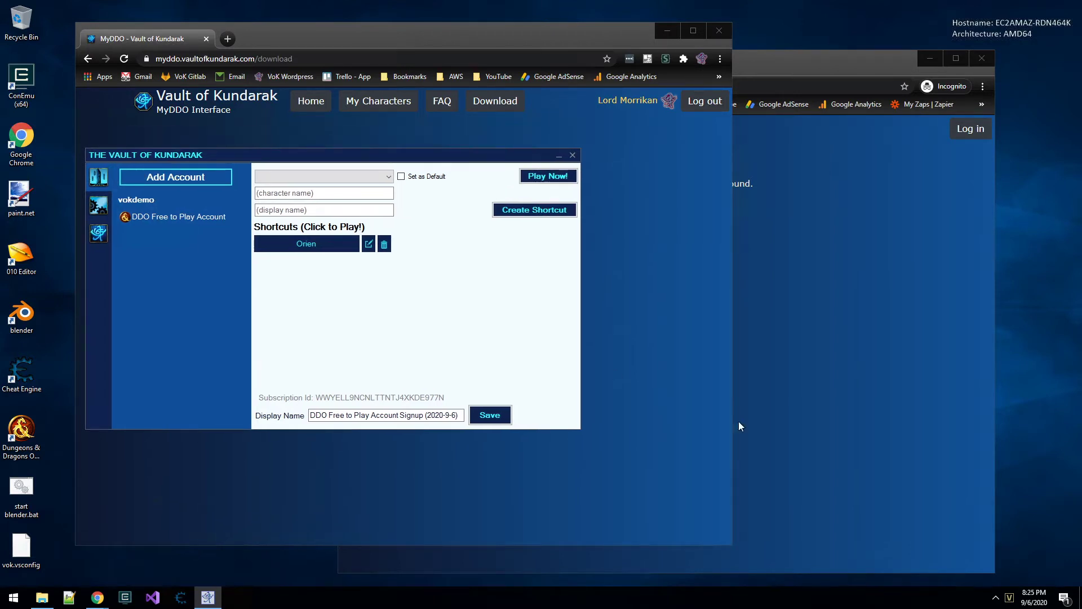
- Check the launcher's plugin settings for the Enable Ingame Plugins and MyDDO options
right_click(1008, 599)
click(967, 564)
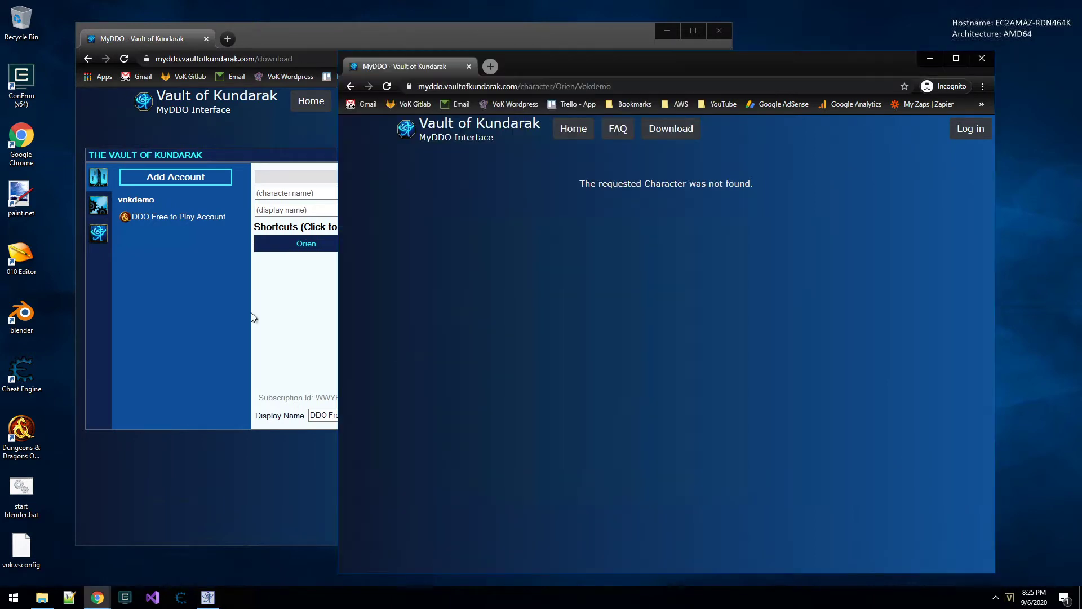
click(105, 276)
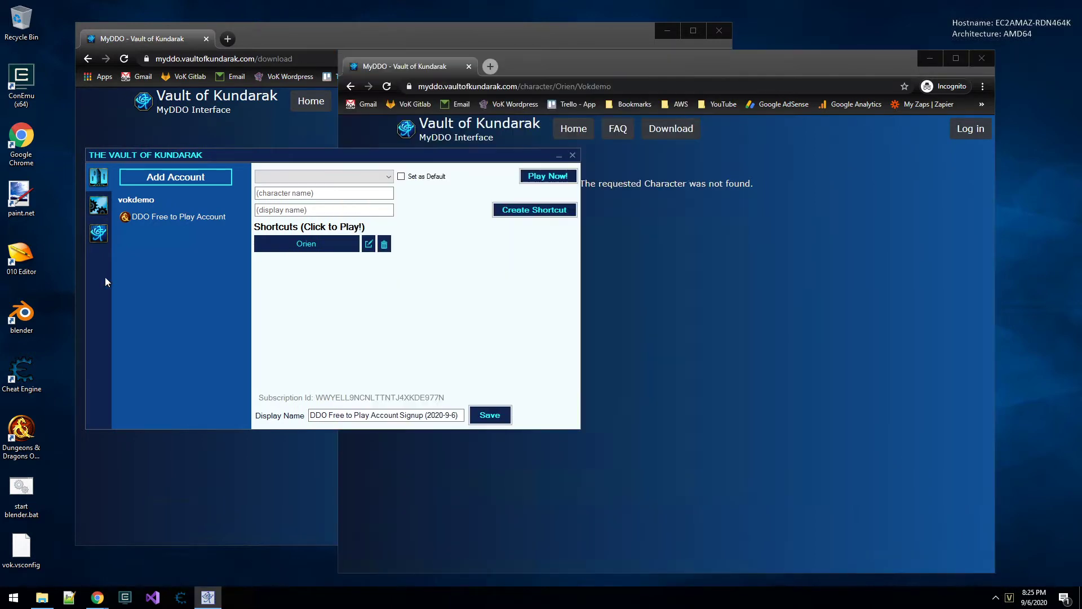
click(98, 205)
click(153, 201)
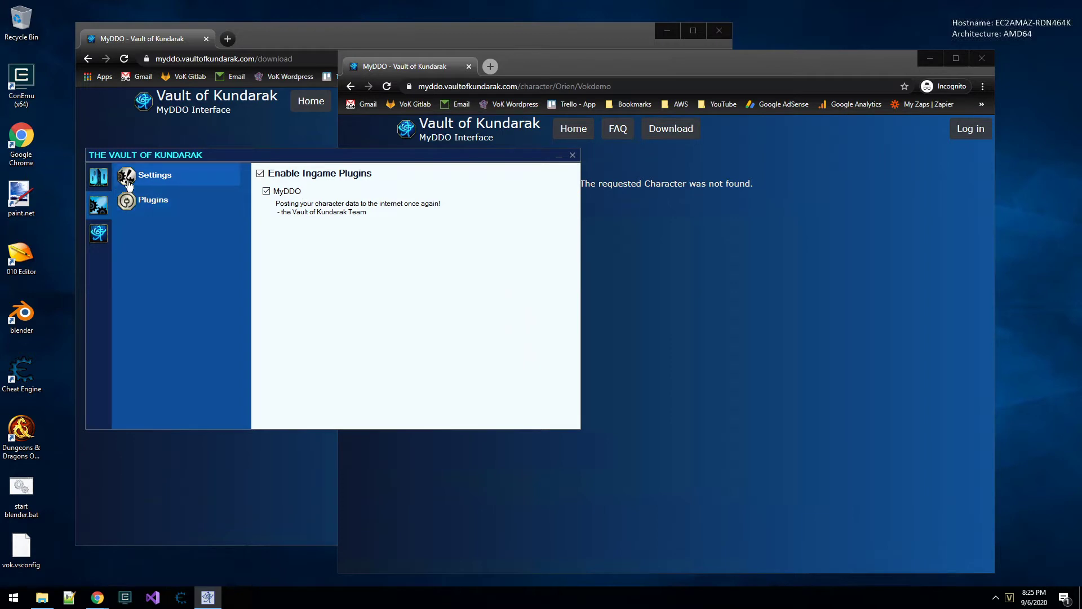
- Launch the game with the account's Orien shortcut, then enlarge and reposition the game window
click(99, 179)
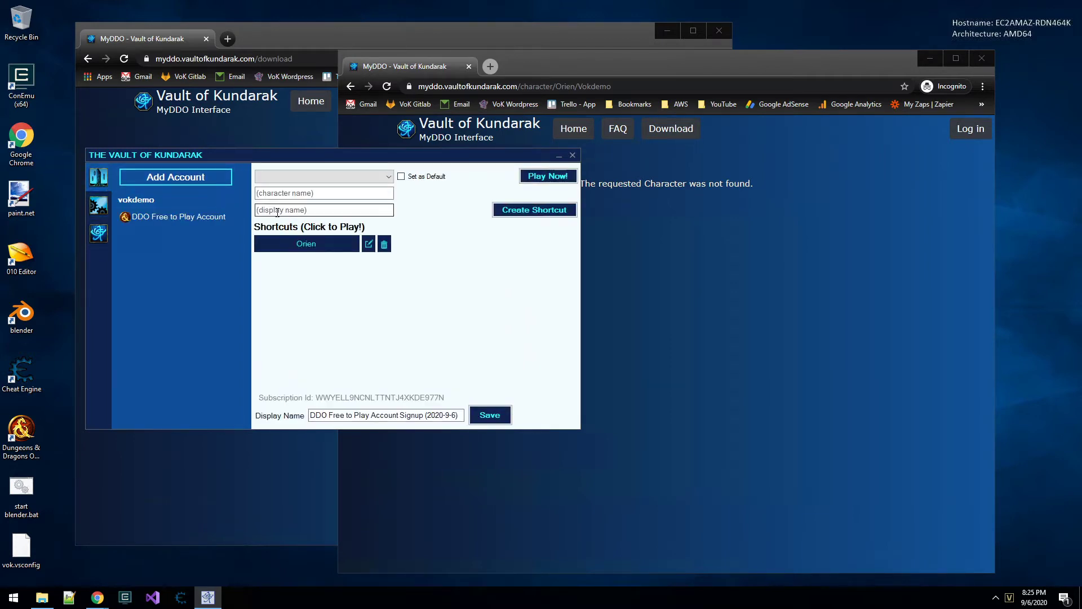
click(323, 255)
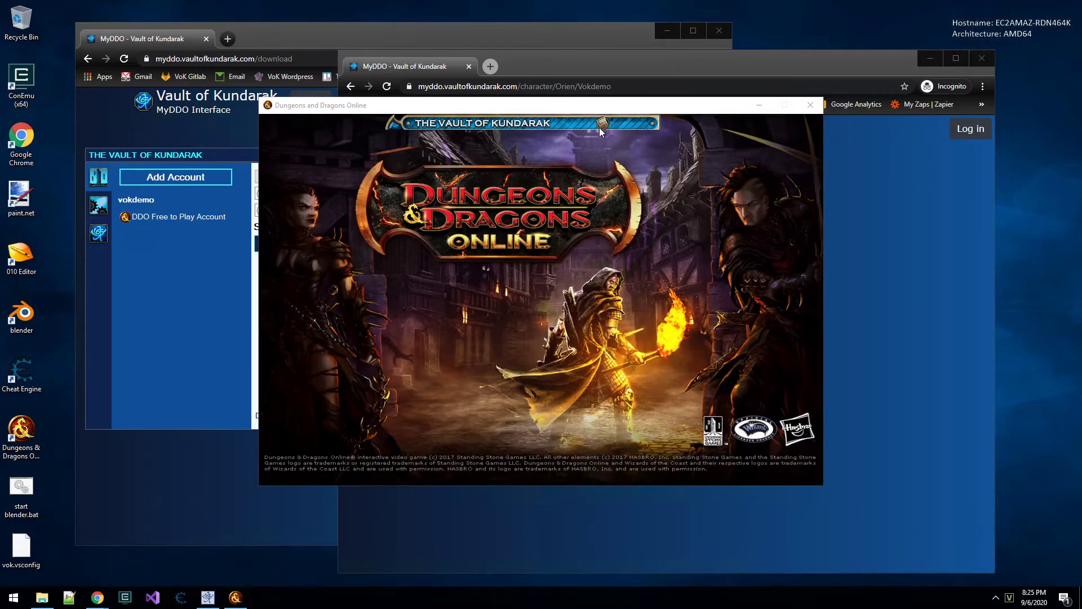
mouse_move(602, 126)
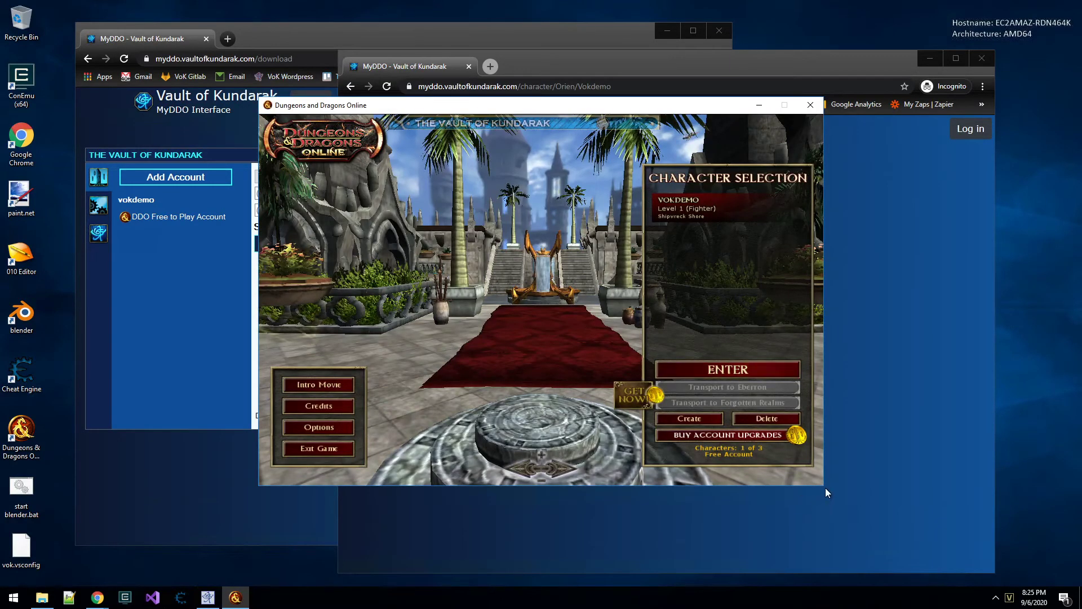
drag(824, 487, 918, 559)
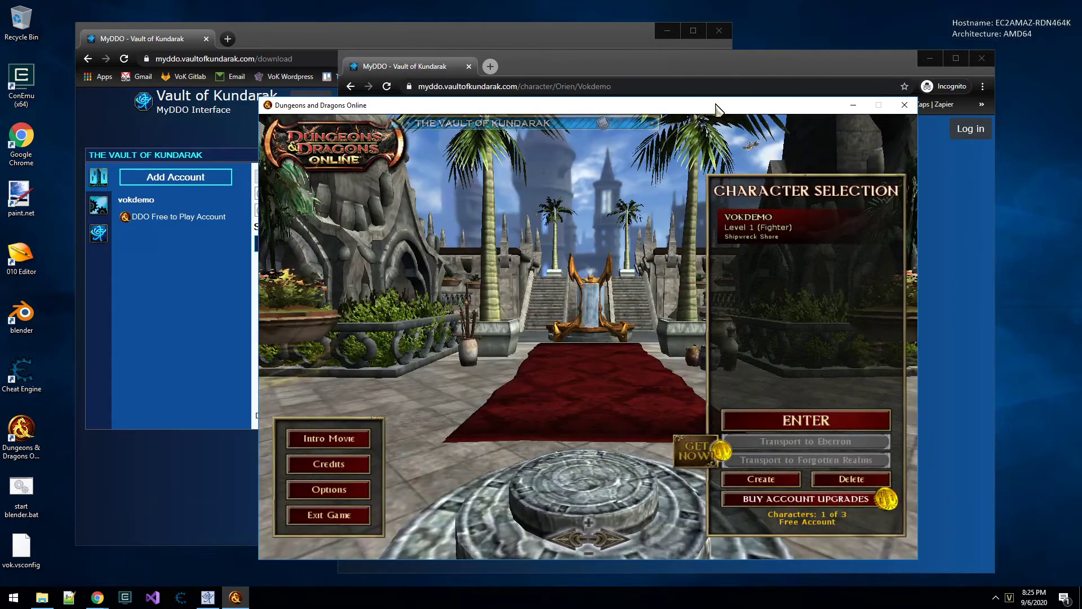
drag(716, 105, 584, 92)
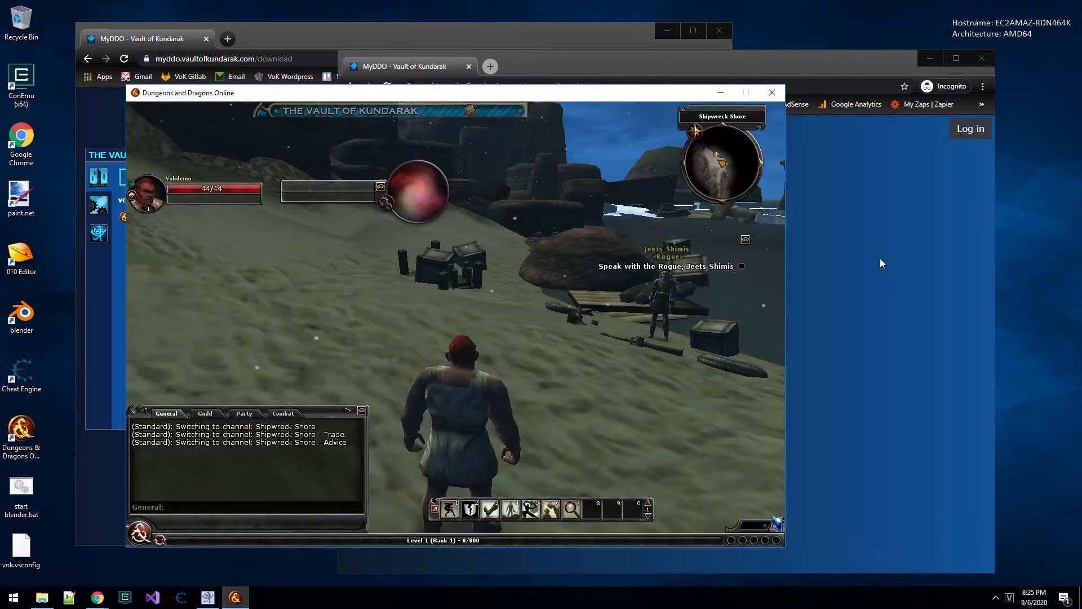
- Reload the Vokdemo character page on the MyDDO website in the incognito window and read its message
click(880, 258)
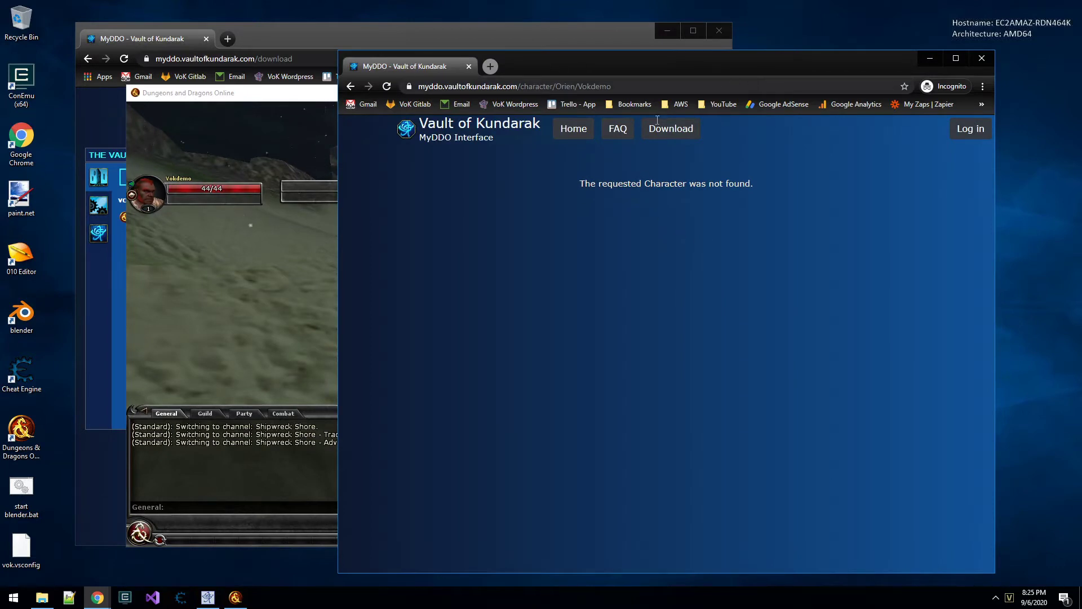
click(637, 86)
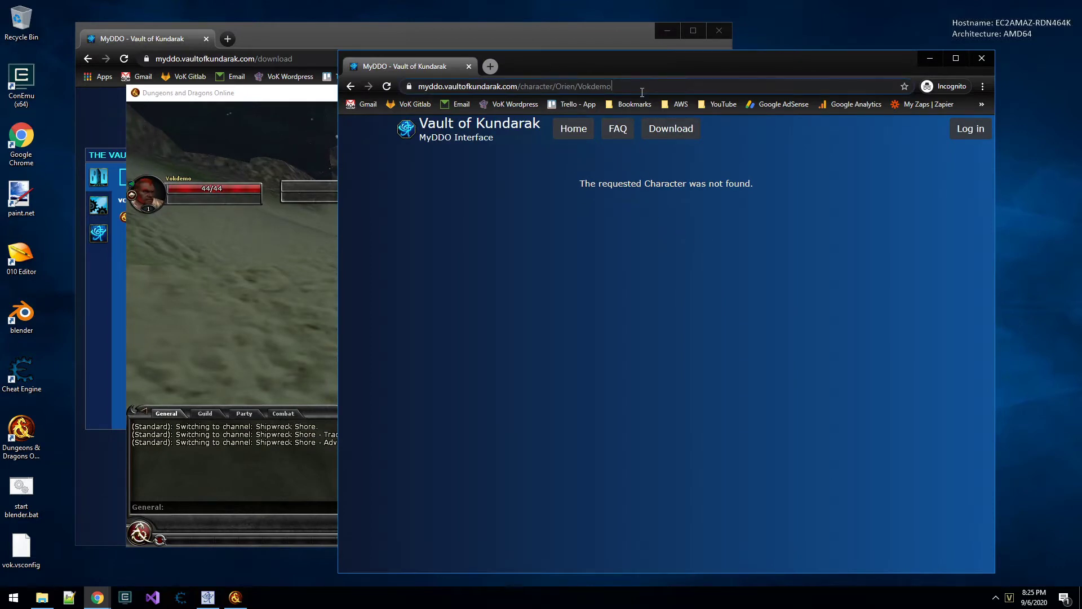
key(Return)
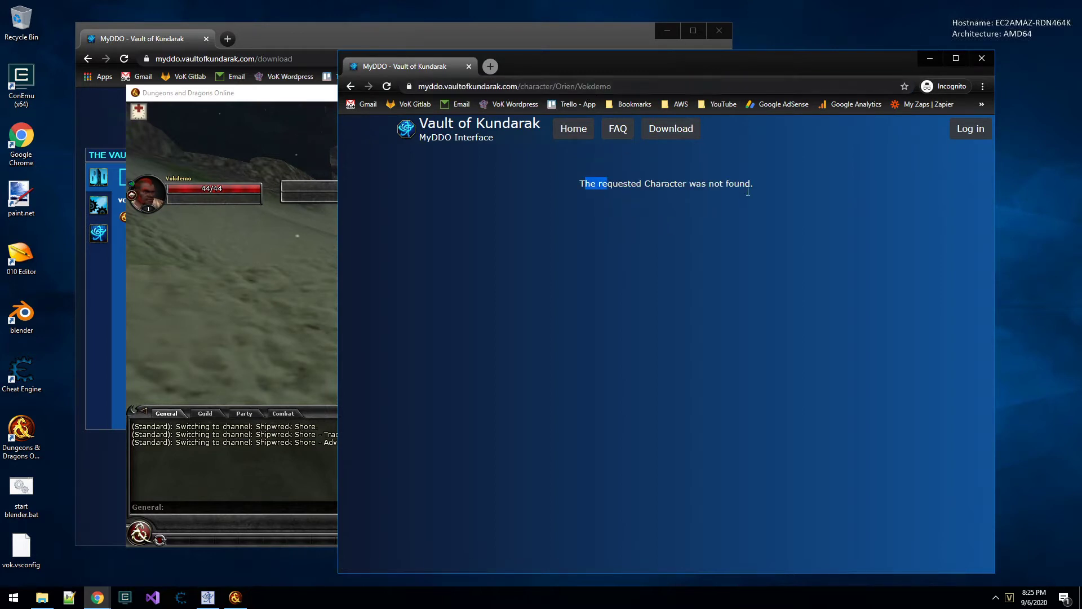
drag(748, 192, 756, 189)
click(746, 251)
- In the in-game Vault of Kundarak panel, turn off all character data sharing and unlink the character from the website
click(246, 170)
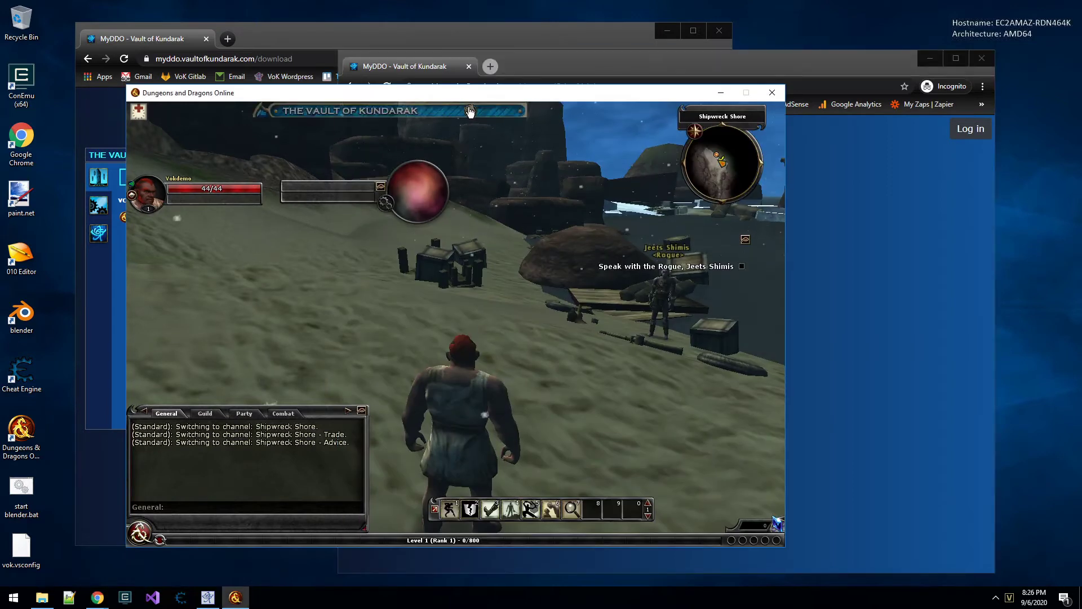
click(470, 111)
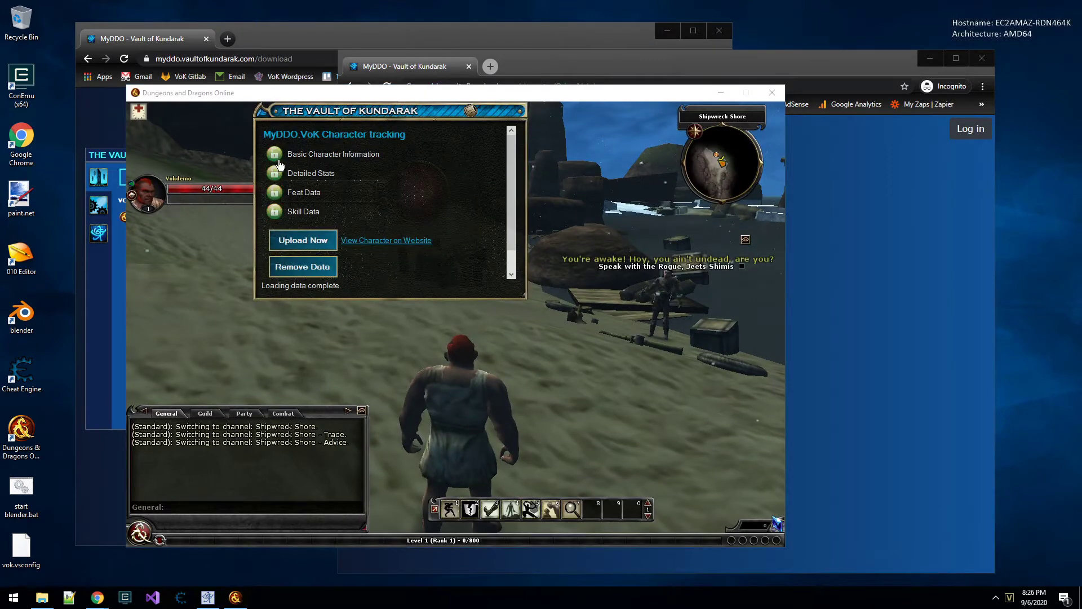
scroll(359, 252, down, 1)
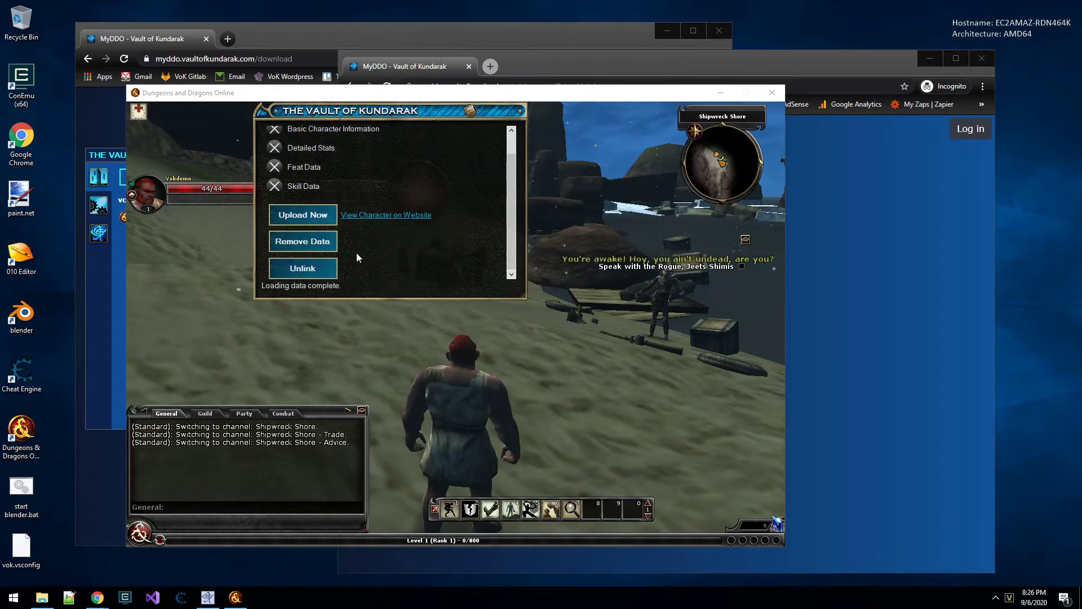
click(303, 268)
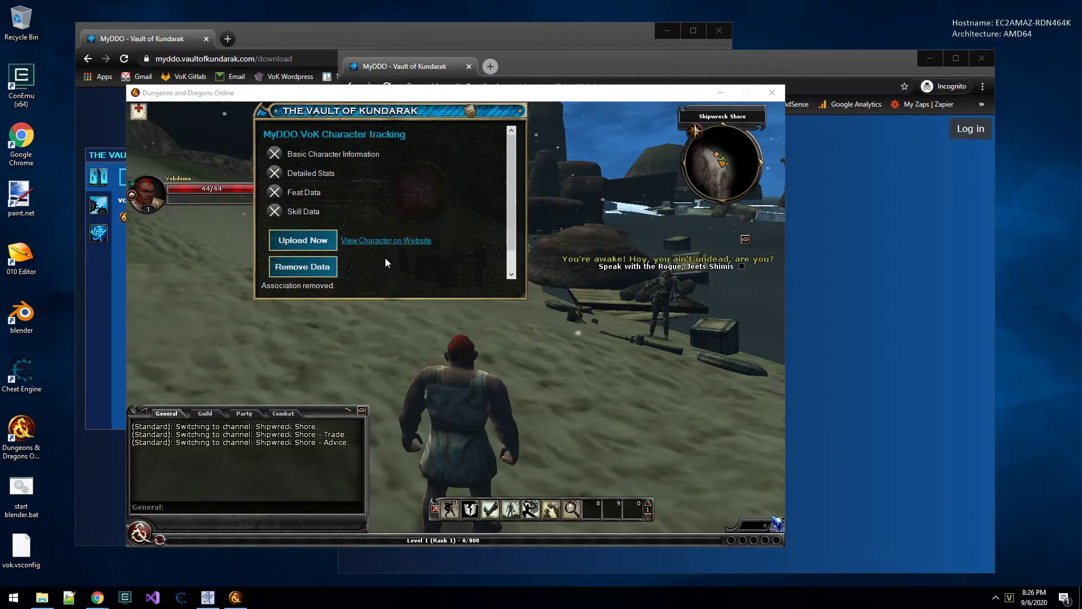
- Set character tracking to share only Basic Character Information and move the Vault of Kundarak panel nearer the game window's centre
click(274, 157)
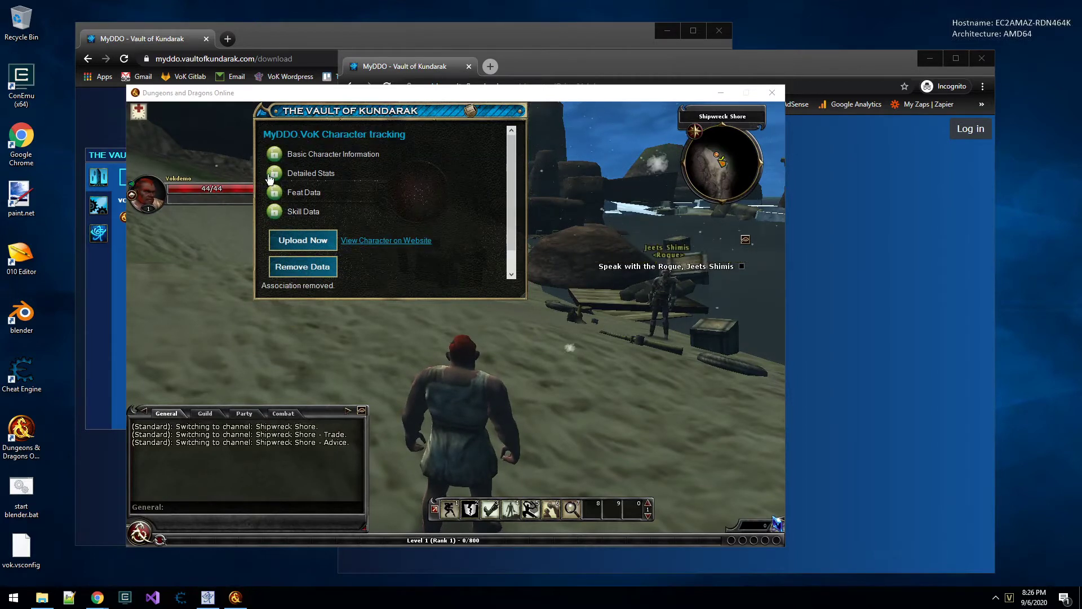
click(273, 213)
drag(311, 172, 367, 197)
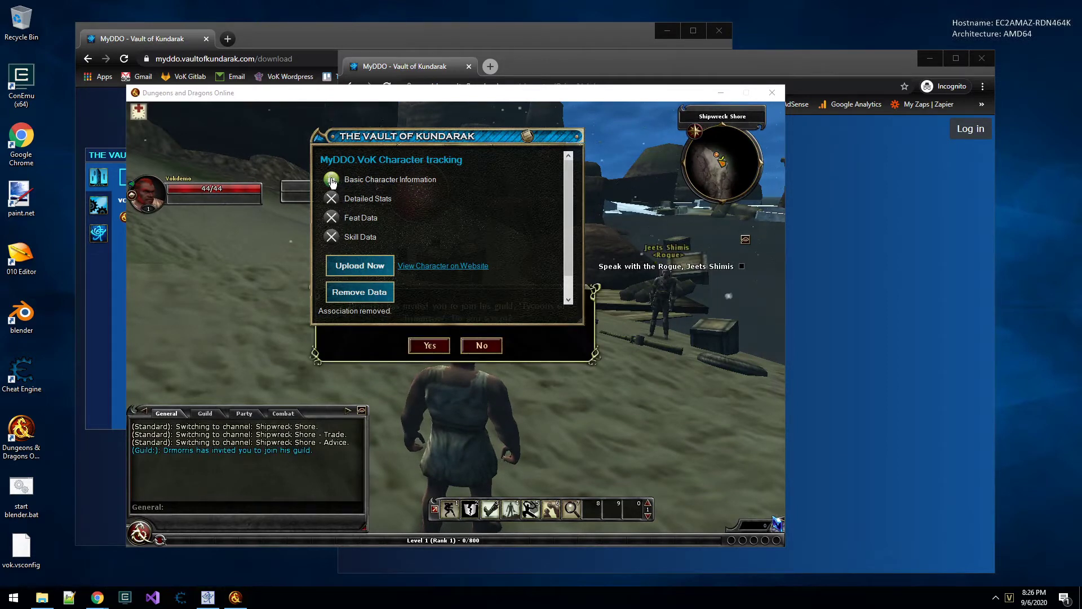
- Decline the guild invitation and upload the character's data from the Vault of Kundarak panel
click(482, 345)
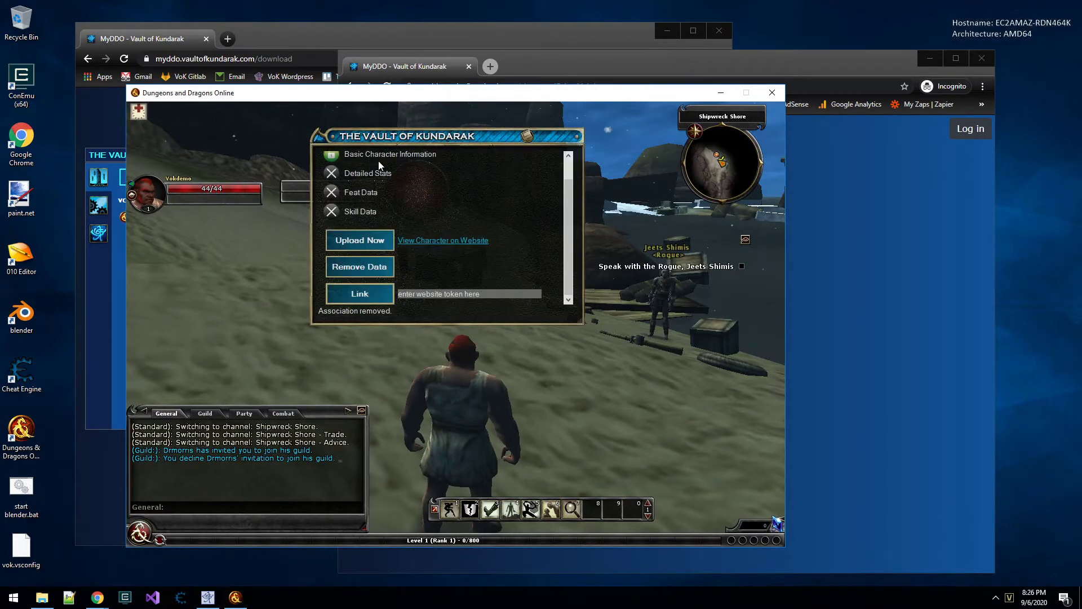
scroll(406, 202, up, 1)
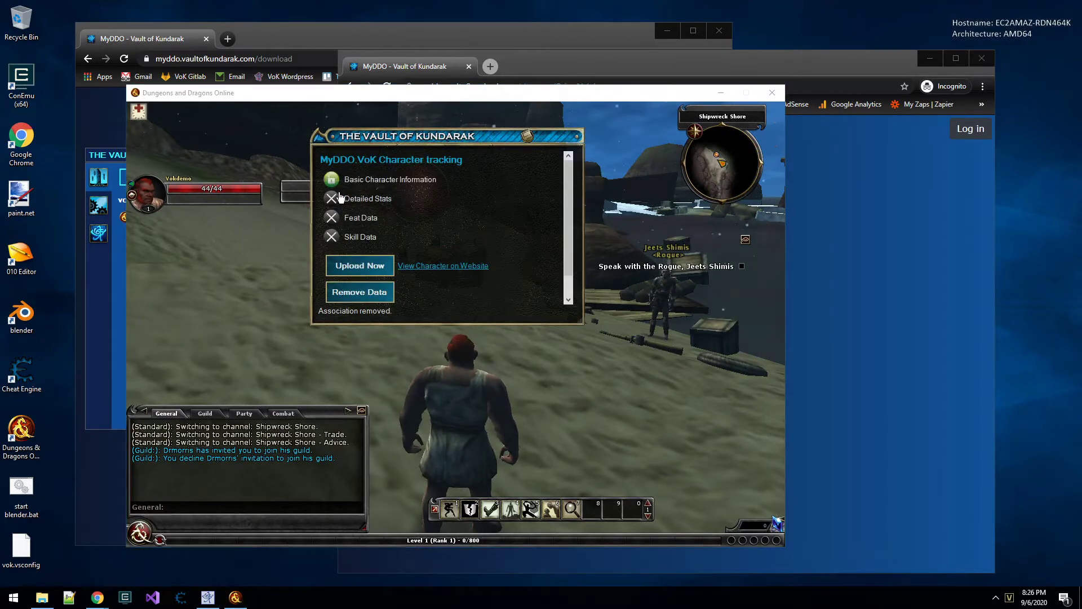
click(365, 272)
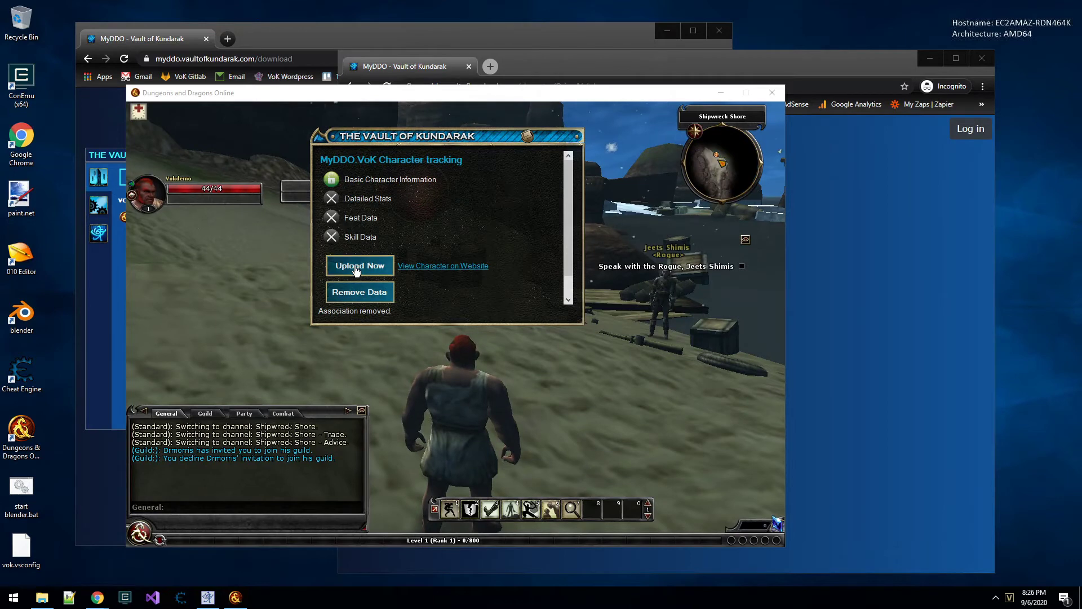
- Refresh the Vokdemo character page on the MyDDO website and examine the basic information it shares
click(897, 309)
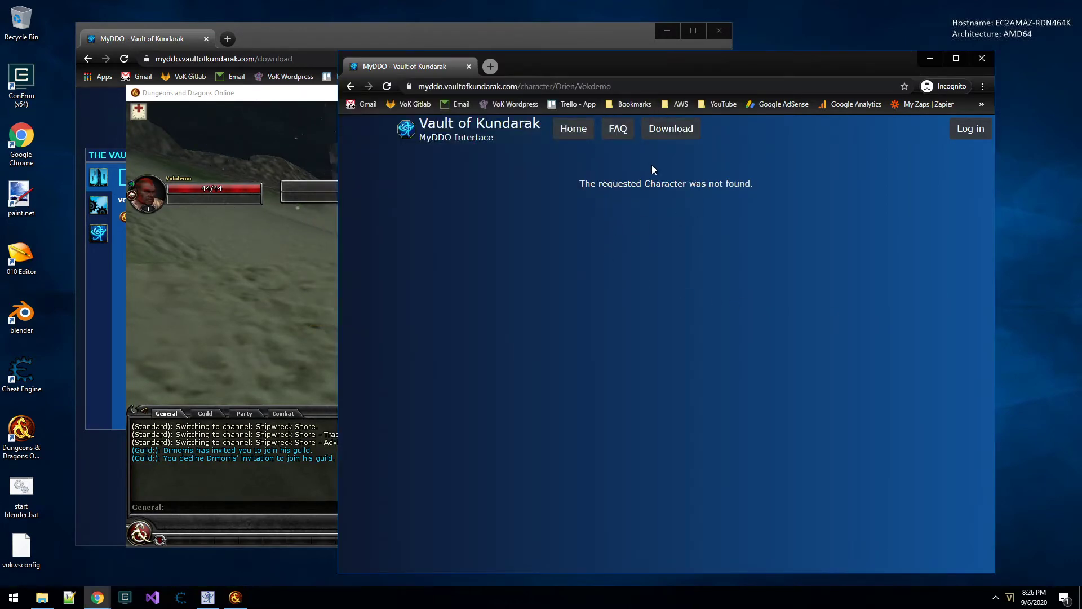
key(F5)
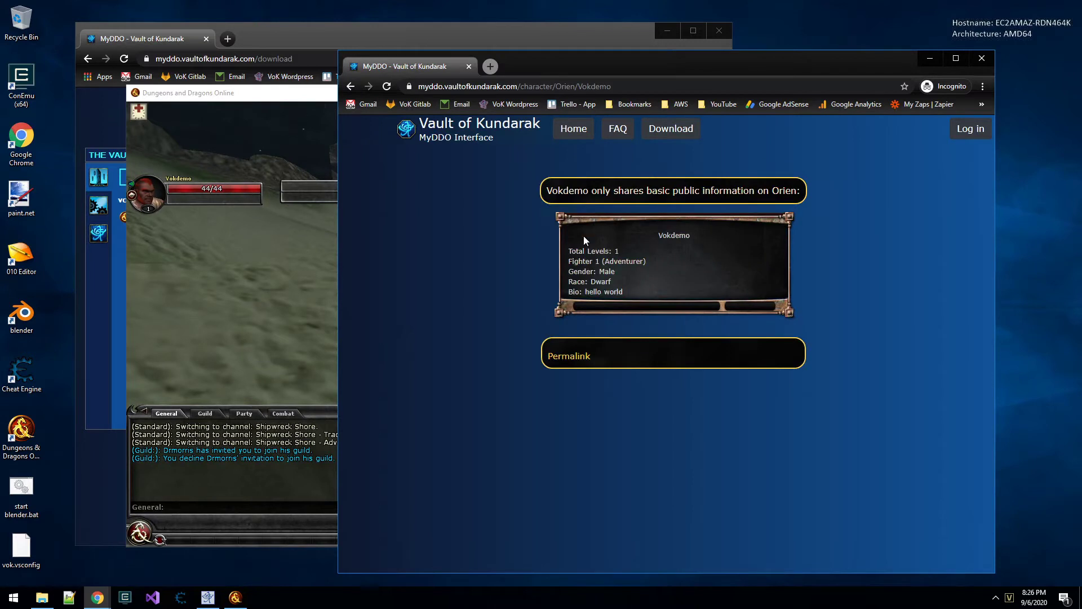
drag(630, 292, 572, 236)
click(648, 257)
- Return to the game, shift the Vault of Kundarak panel slightly and turn off Basic Character Information sharing
click(313, 258)
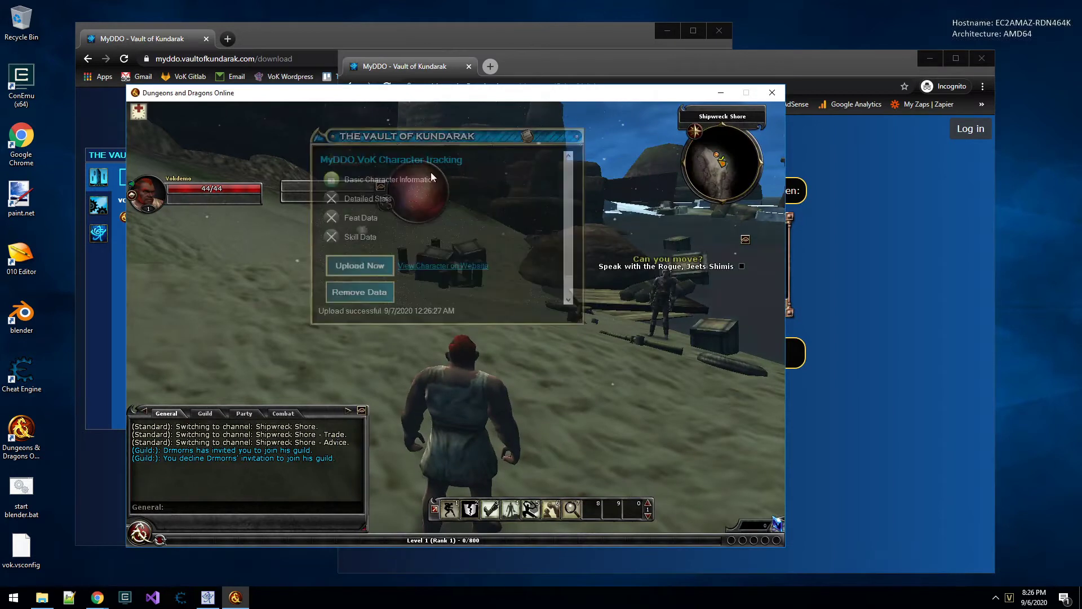
drag(392, 144, 424, 146)
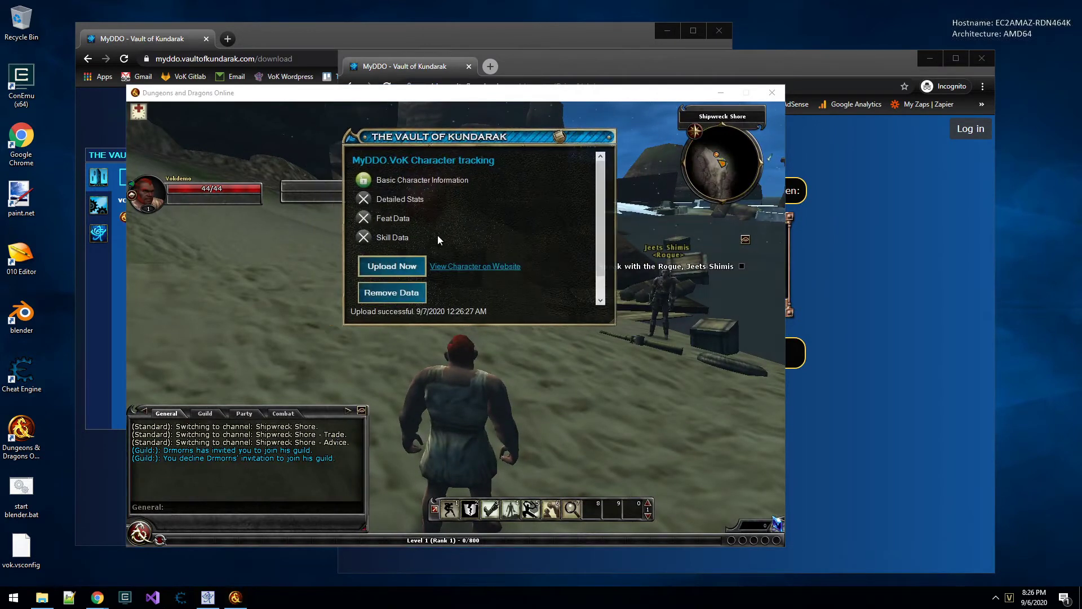
click(364, 181)
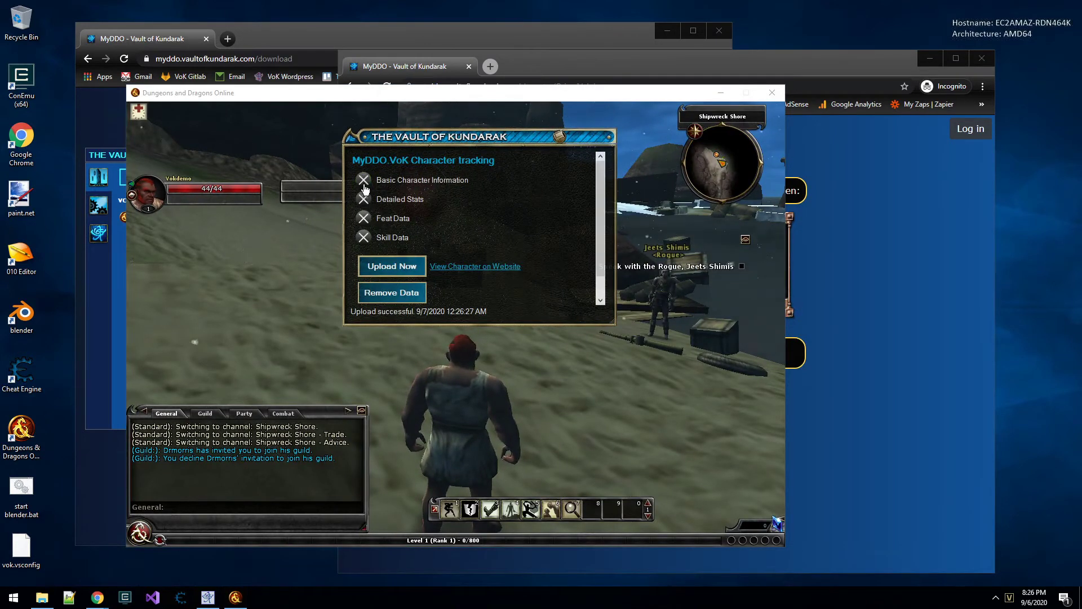
- Upload the character's data with all four tracking categories set to public and reload the Vokdemo page on the MyDDO website
click(387, 274)
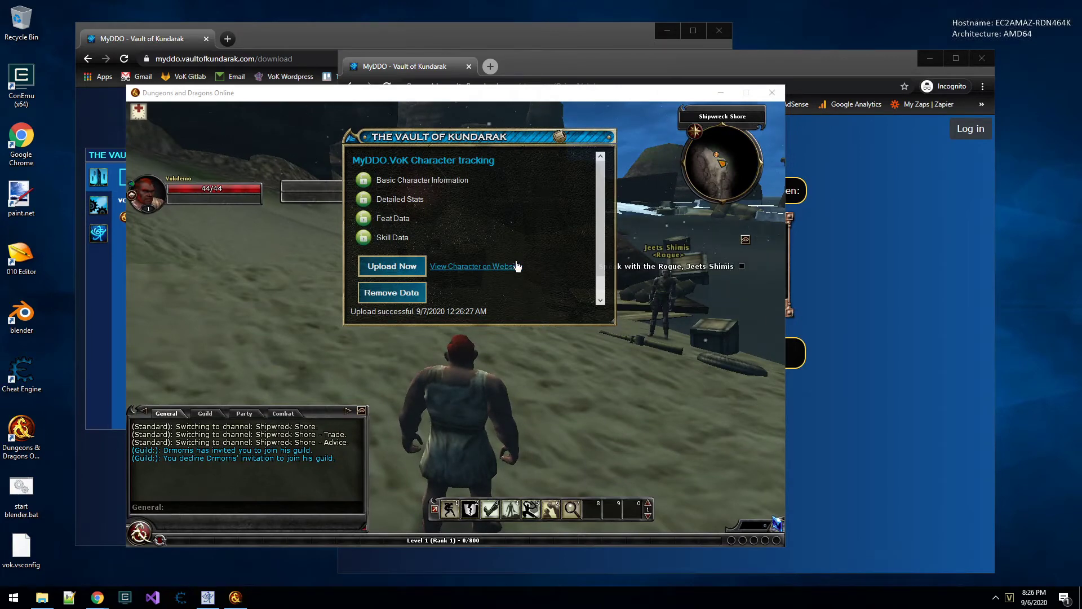
click(869, 251)
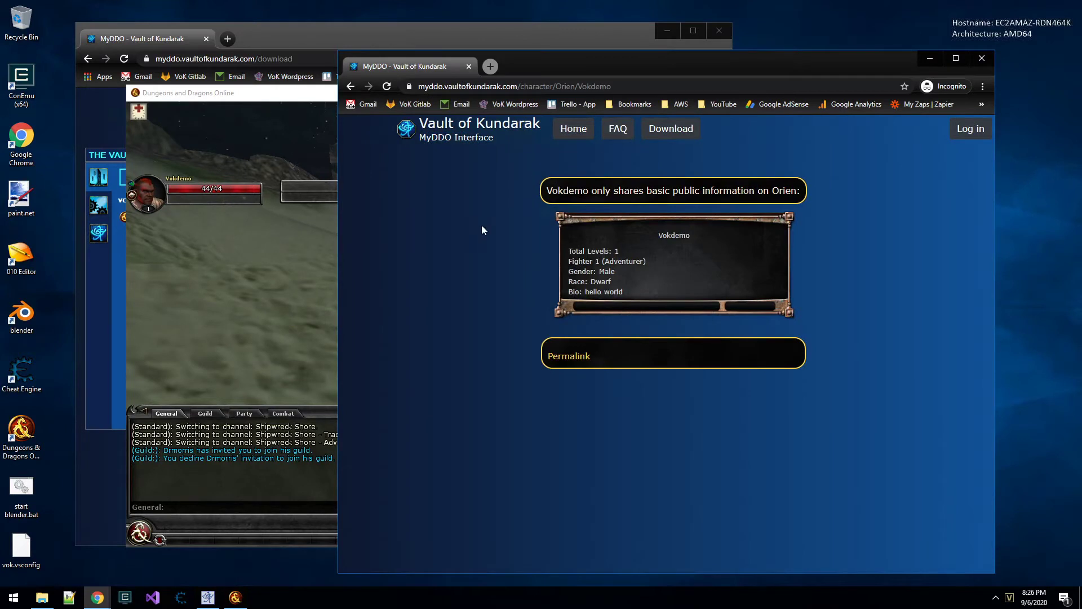
right_click(468, 219)
click(508, 254)
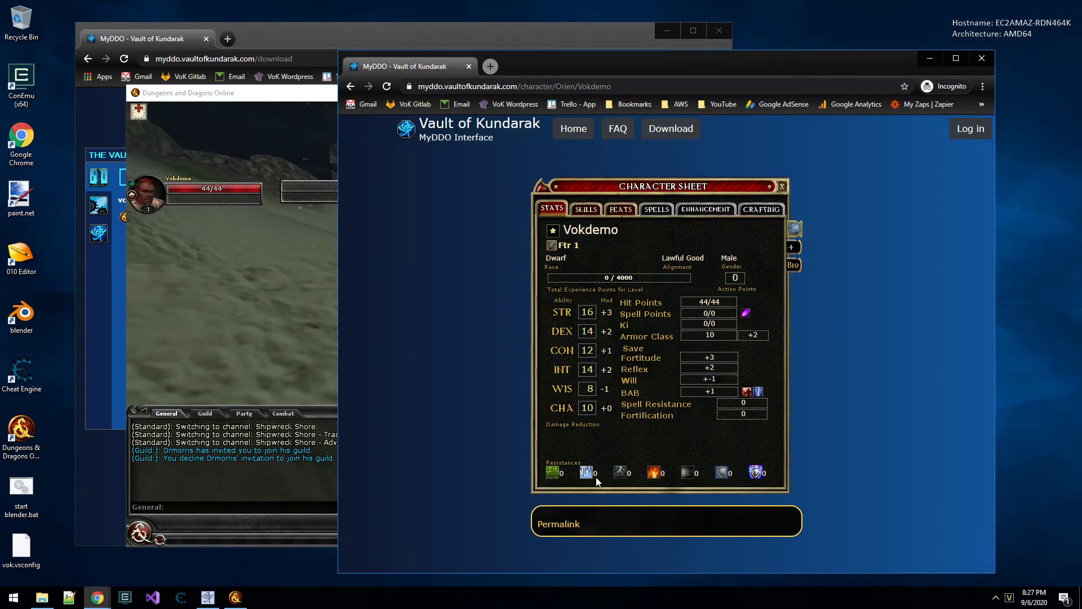
- Examine the Skills, Feats and Stats shown on Vokdemo's public character sheet
click(587, 207)
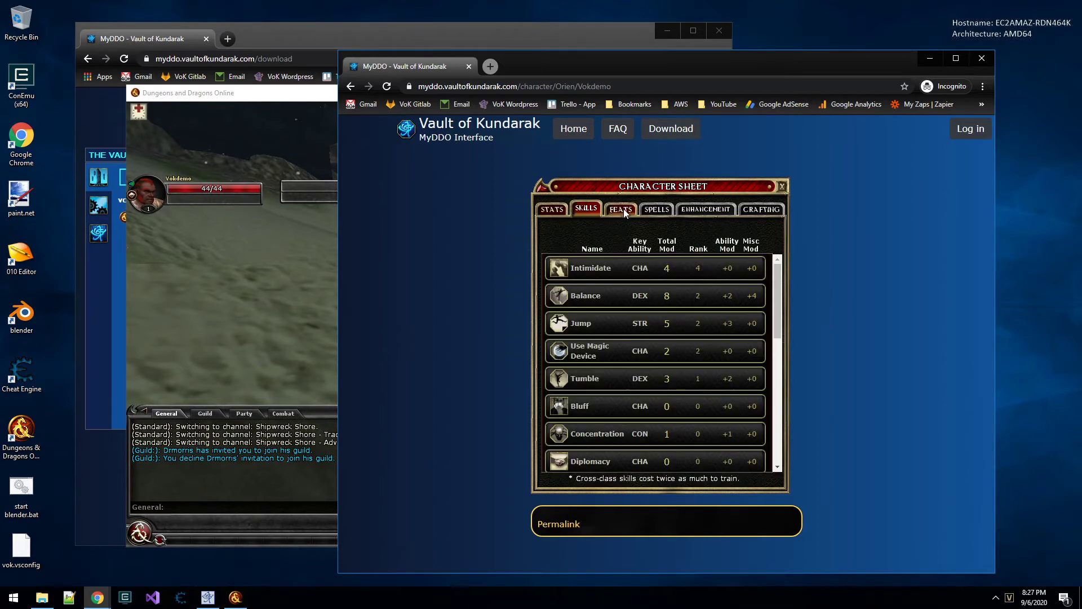
click(623, 210)
click(586, 209)
click(546, 210)
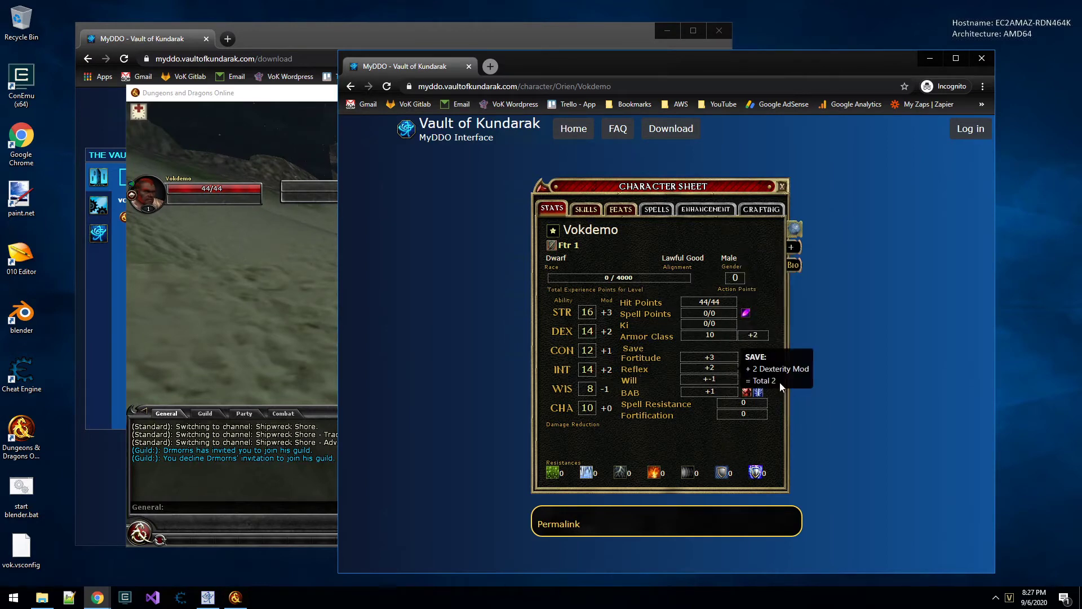
click(584, 210)
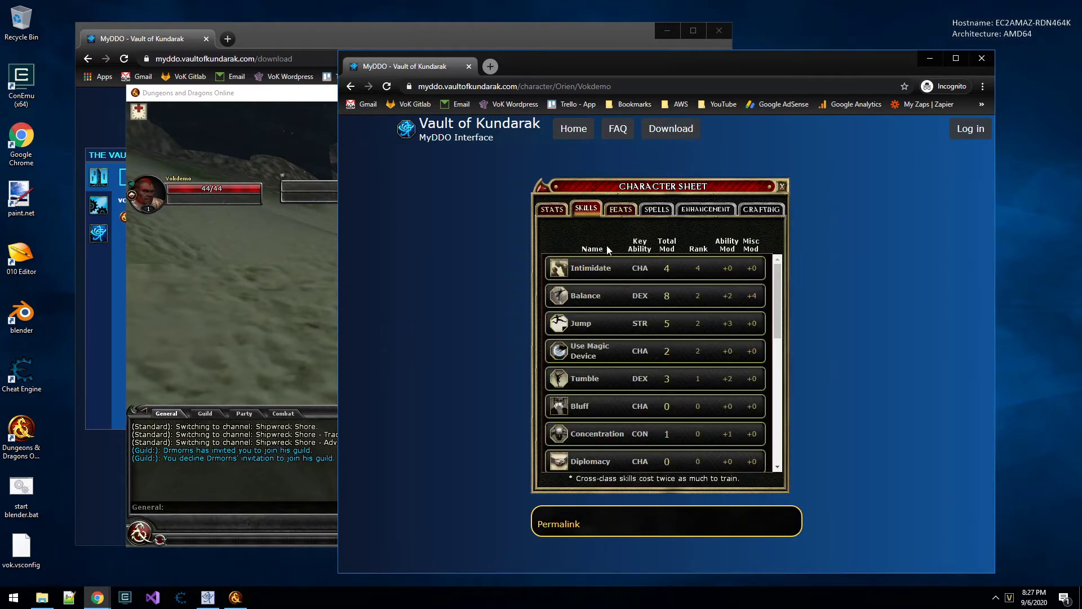
click(630, 212)
scroll(614, 370, down, 6)
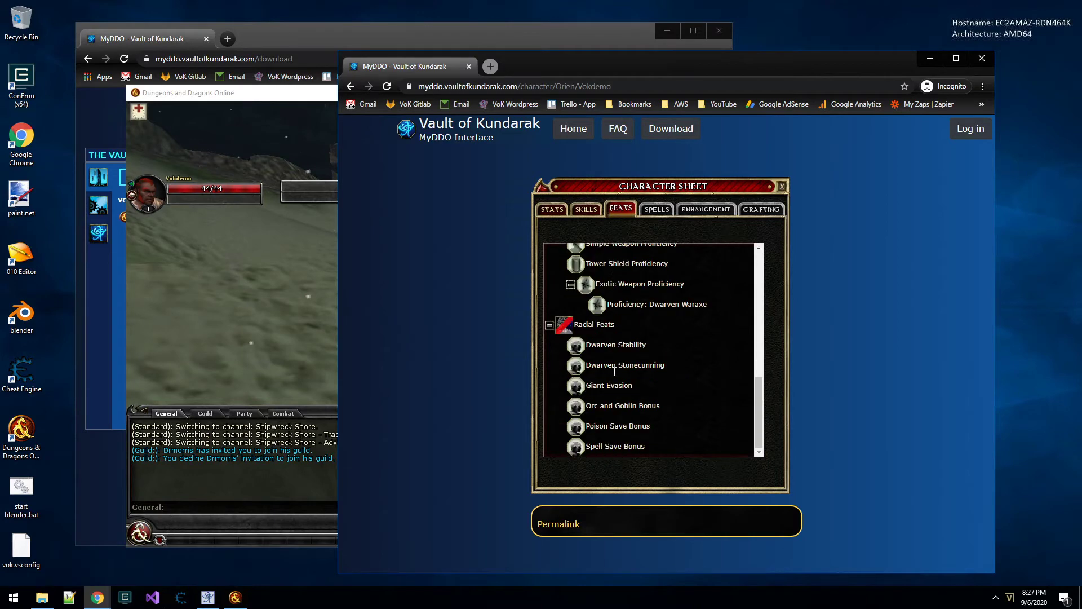
scroll(616, 375, up, 3)
scroll(614, 372, up, 3)
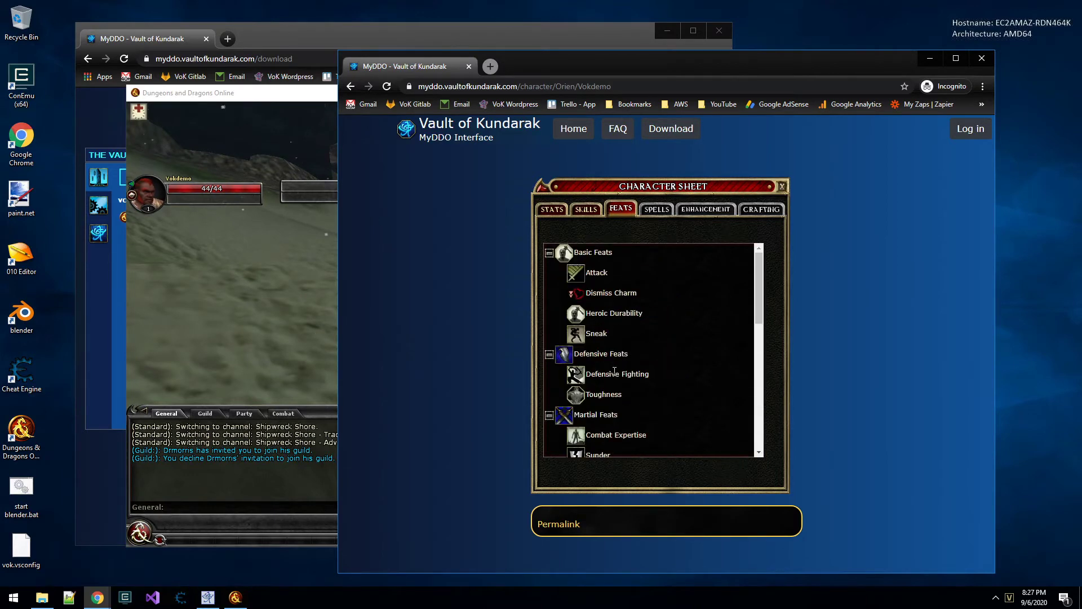
click(550, 209)
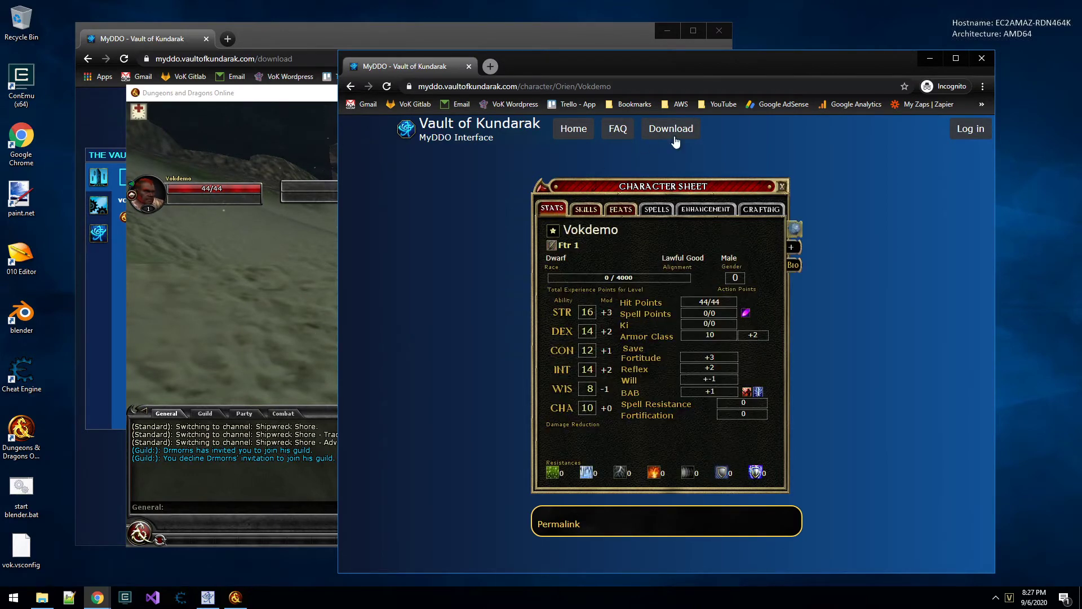
- Return to the game, turn off all four tracking categories and move the Vault of Kundarak panel slightly higher
click(297, 285)
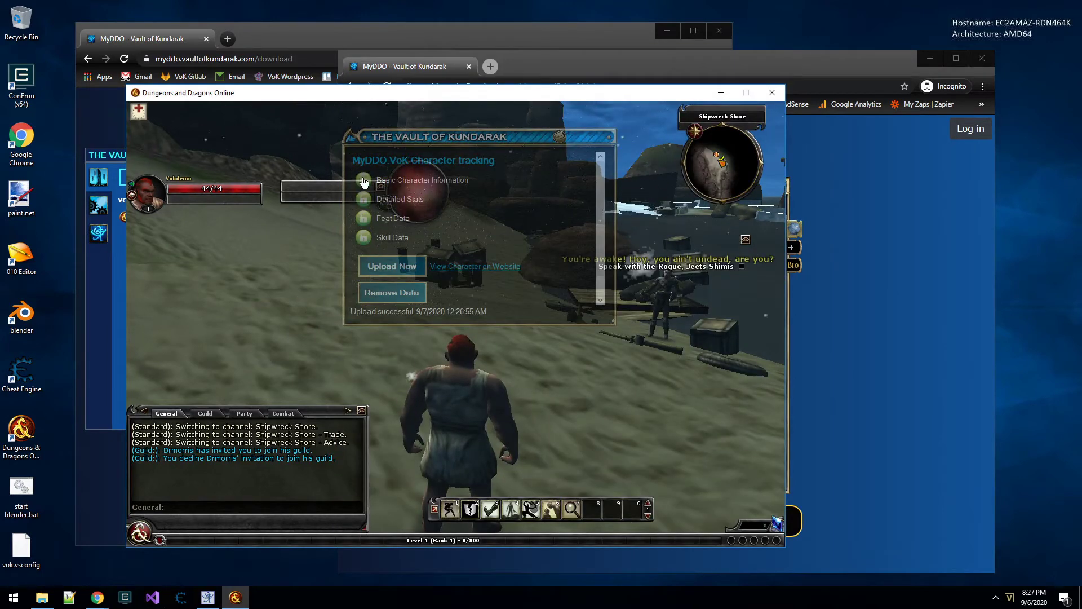
drag(444, 137, 450, 127)
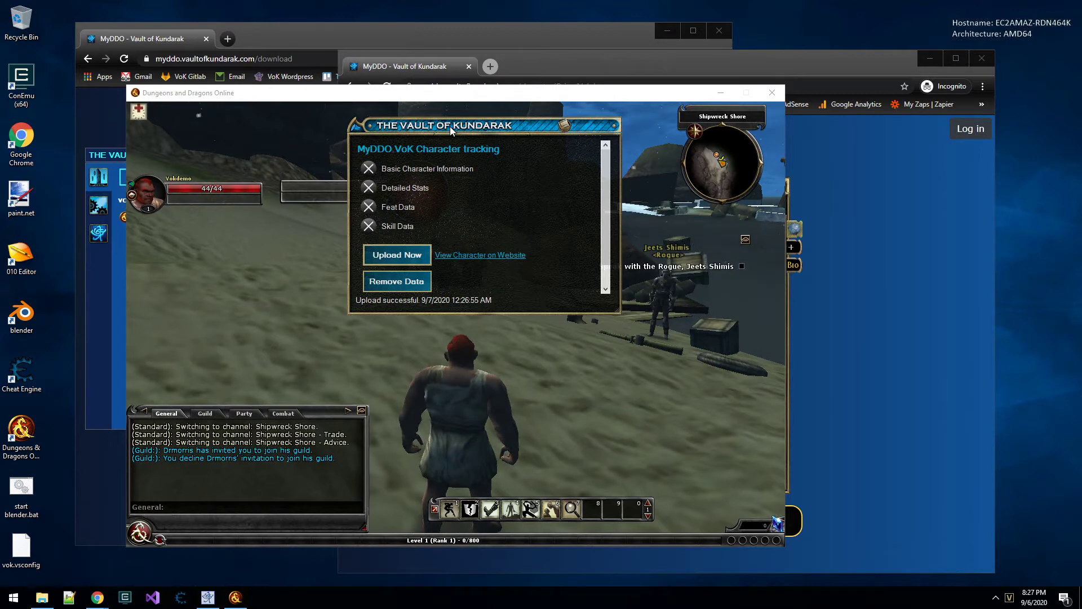
- Switch to the logged-out MyDDO browser window, enlarge it and log in with a Google account
click(483, 42)
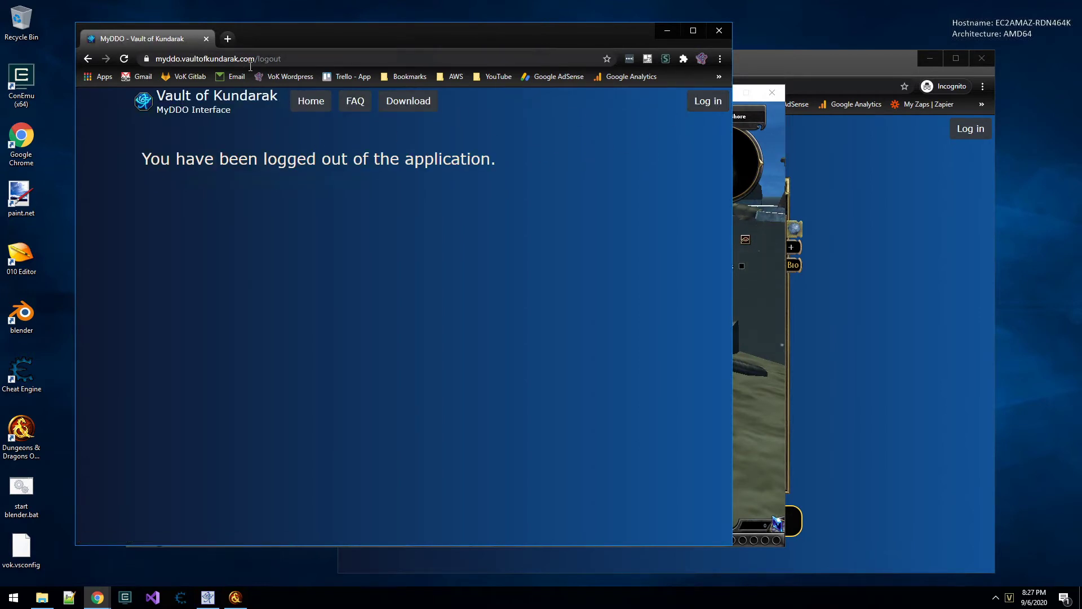
click(708, 101)
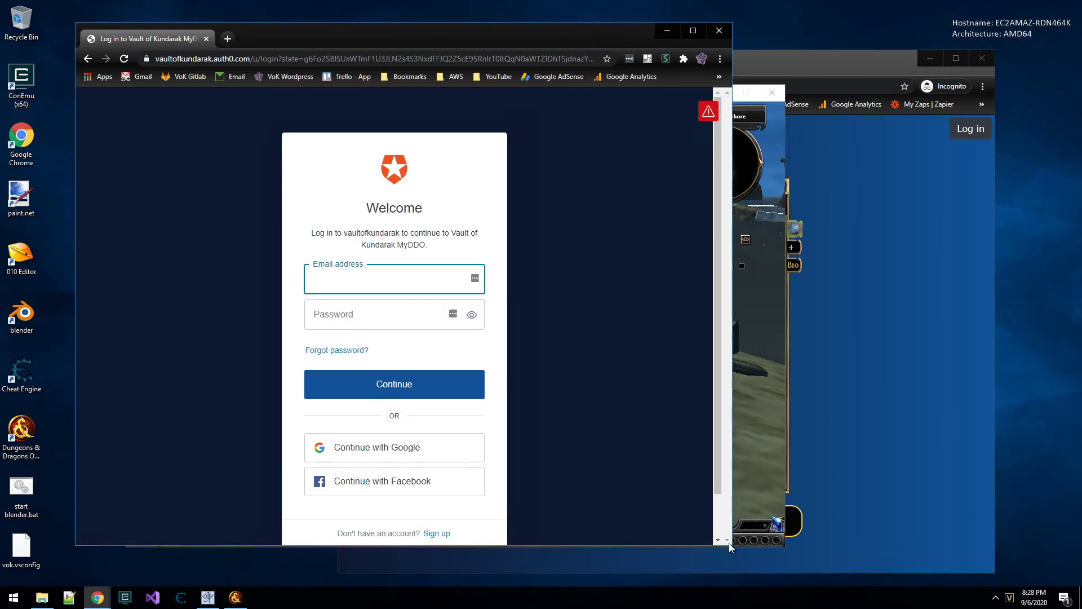
drag(728, 545, 773, 586)
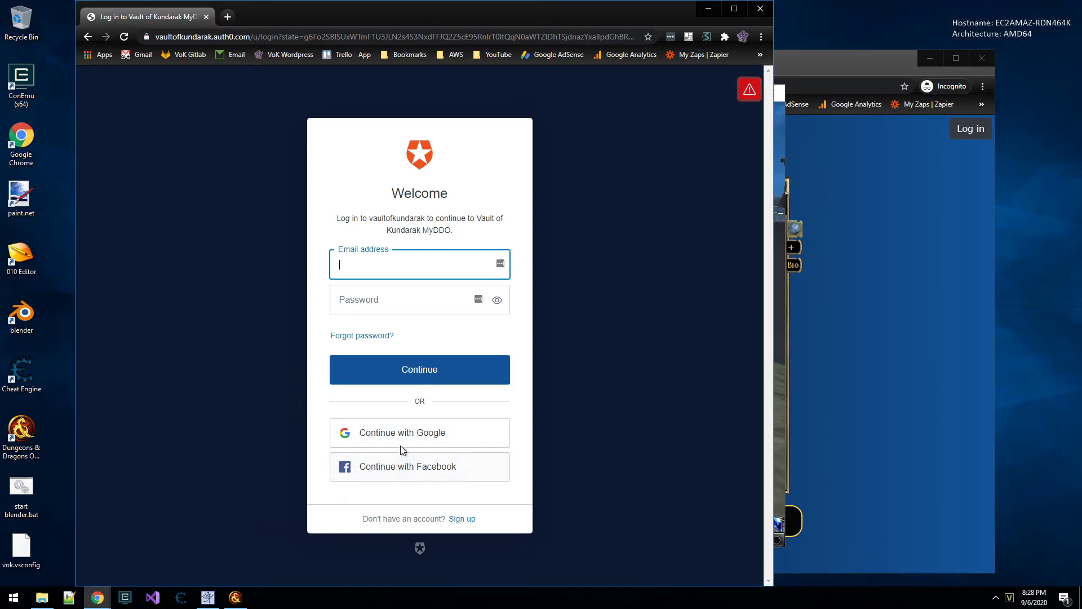
click(418, 433)
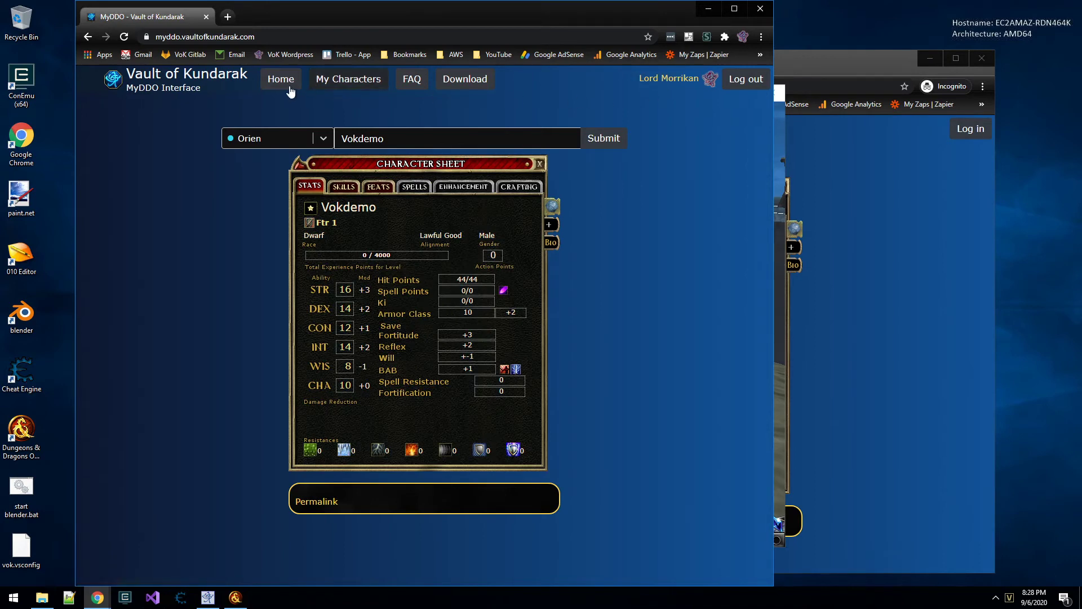
- Obtain a temporary account token from the MyDDO profile page and copy it to the clipboard
click(671, 79)
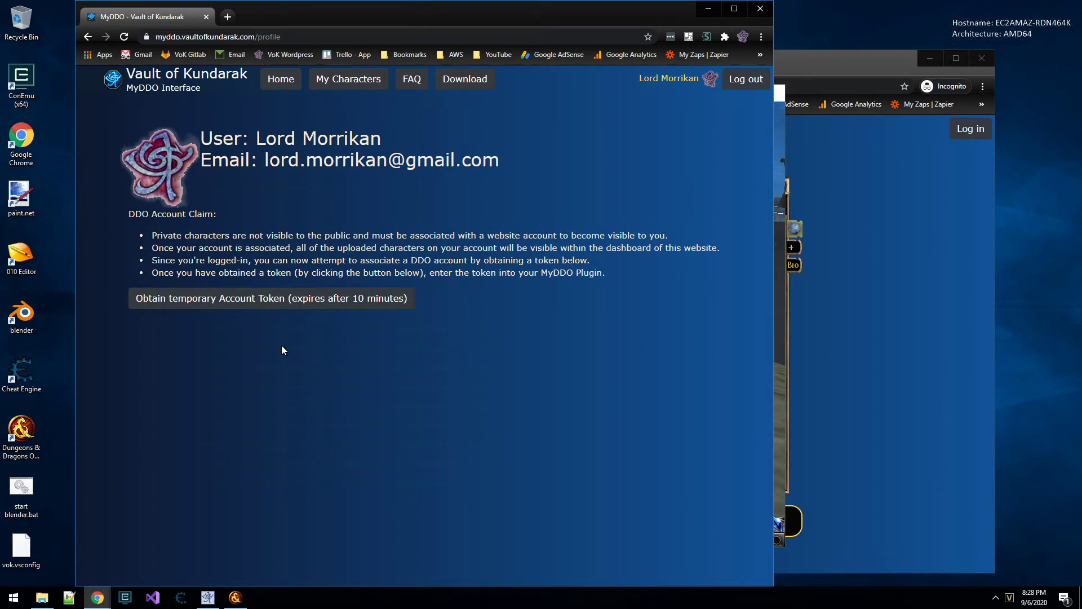
click(309, 303)
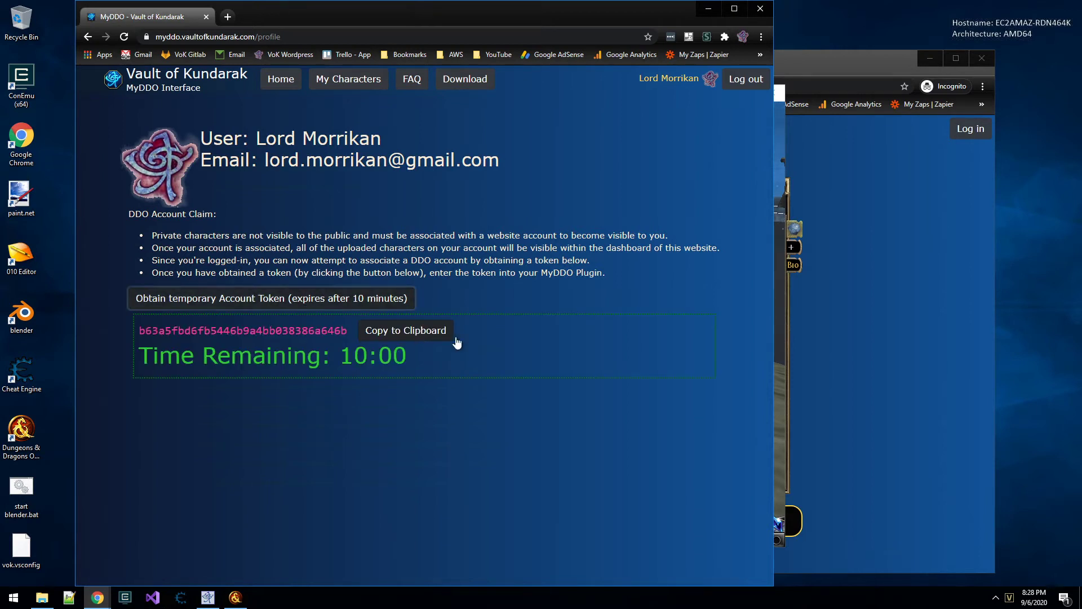
click(416, 331)
- Return to the game, paste the website token into the Vault of Kundarak panel and link the account
click(785, 362)
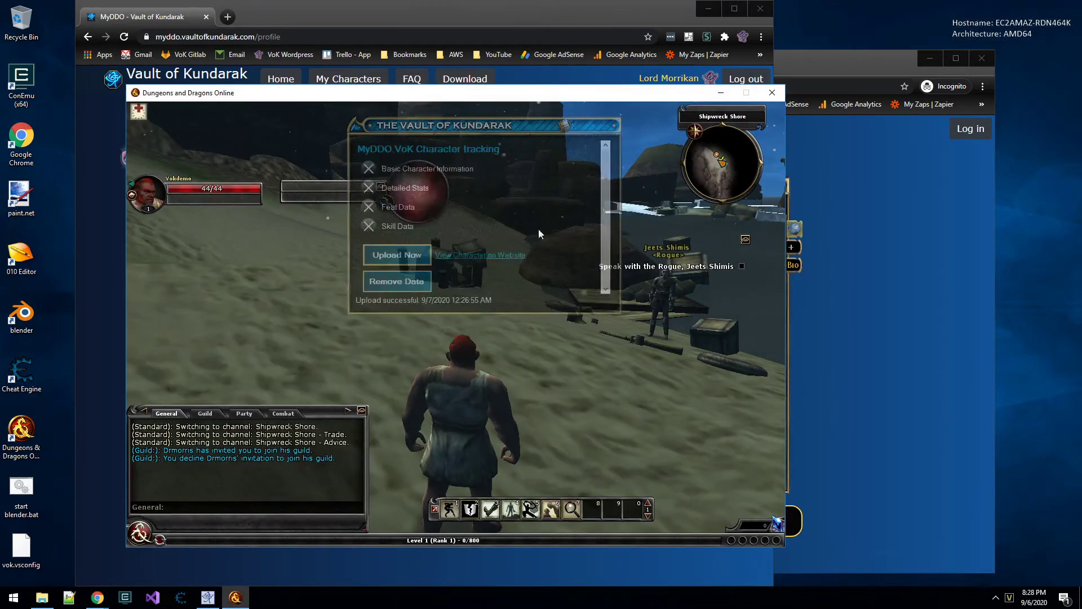
scroll(602, 269, down, 1)
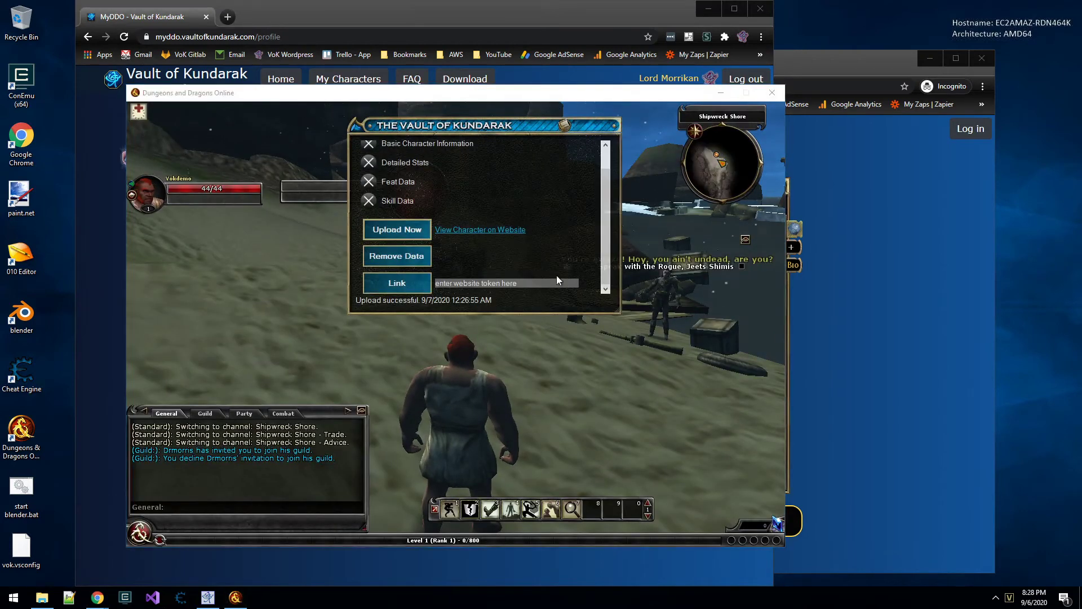
click(471, 280)
key(ctrl+v)
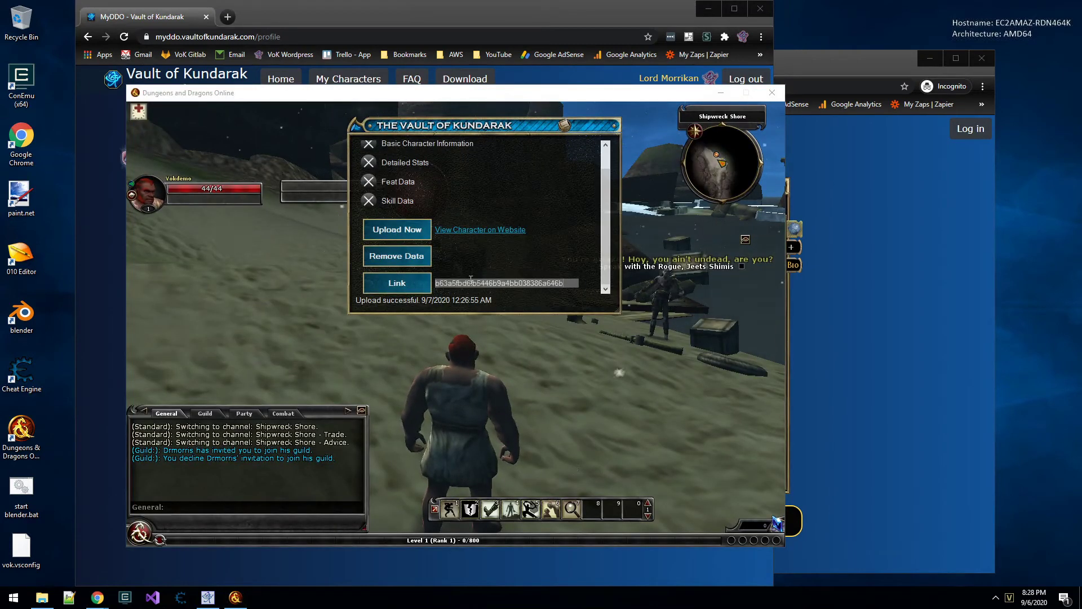
click(409, 289)
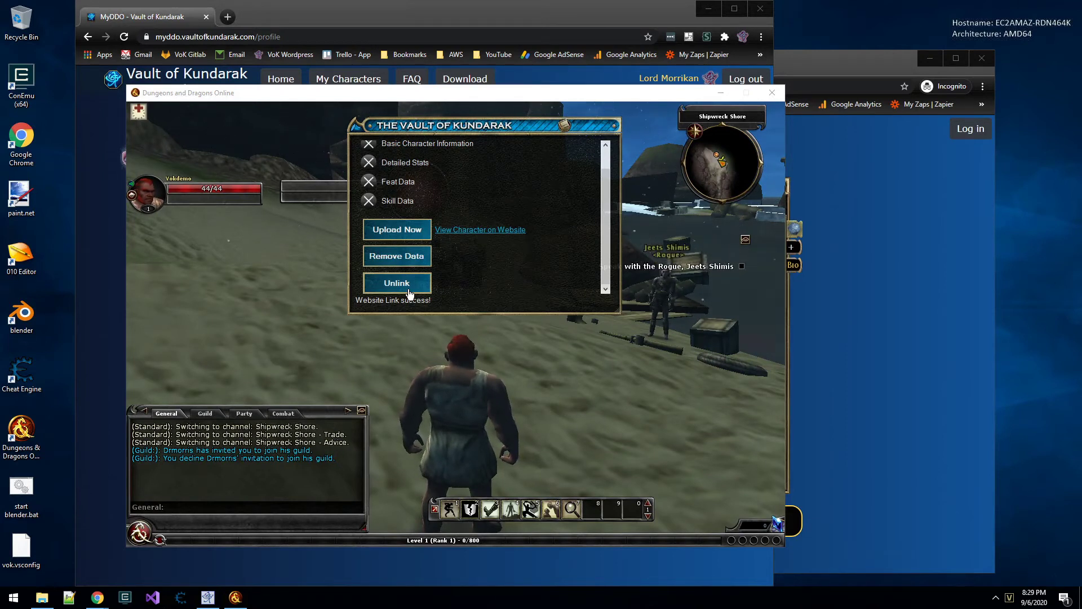
- Upload the character's data with all four tracking categories set to private and reload Vokdemo's page in the incognito browser
click(397, 283)
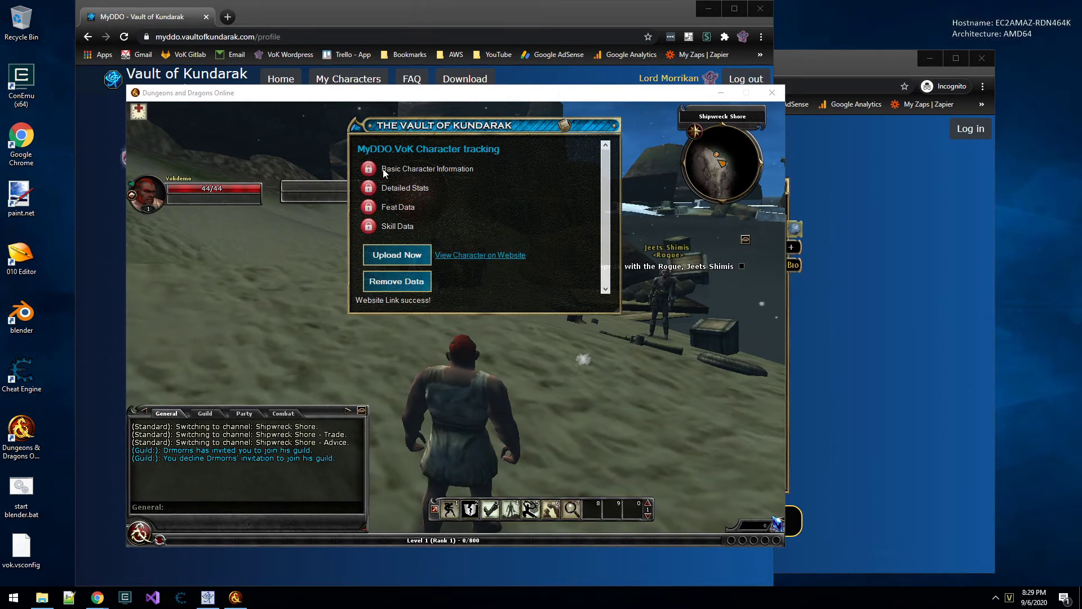
click(413, 259)
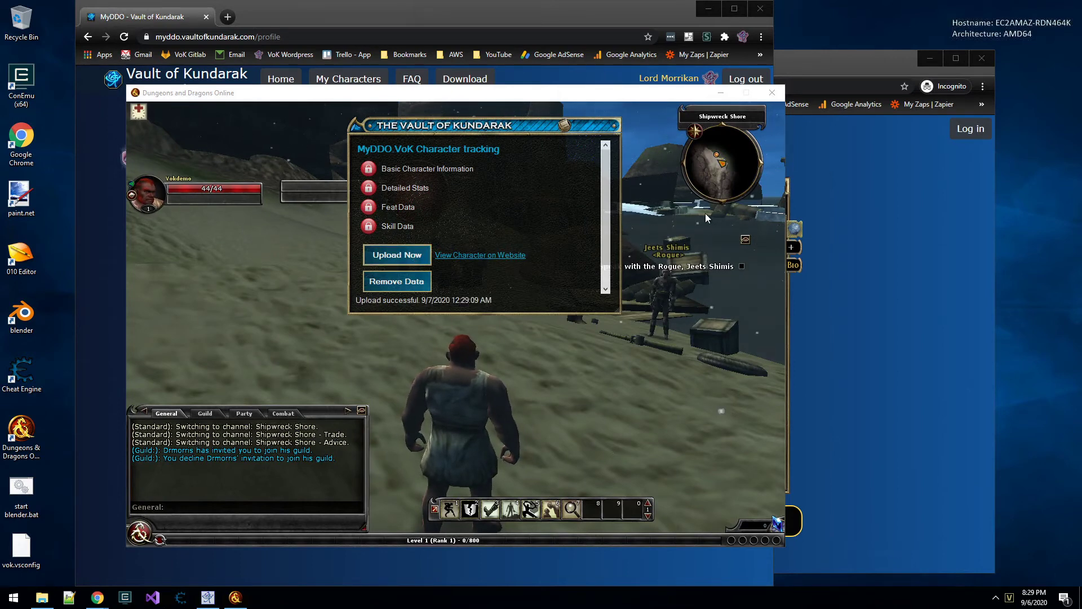
click(847, 189)
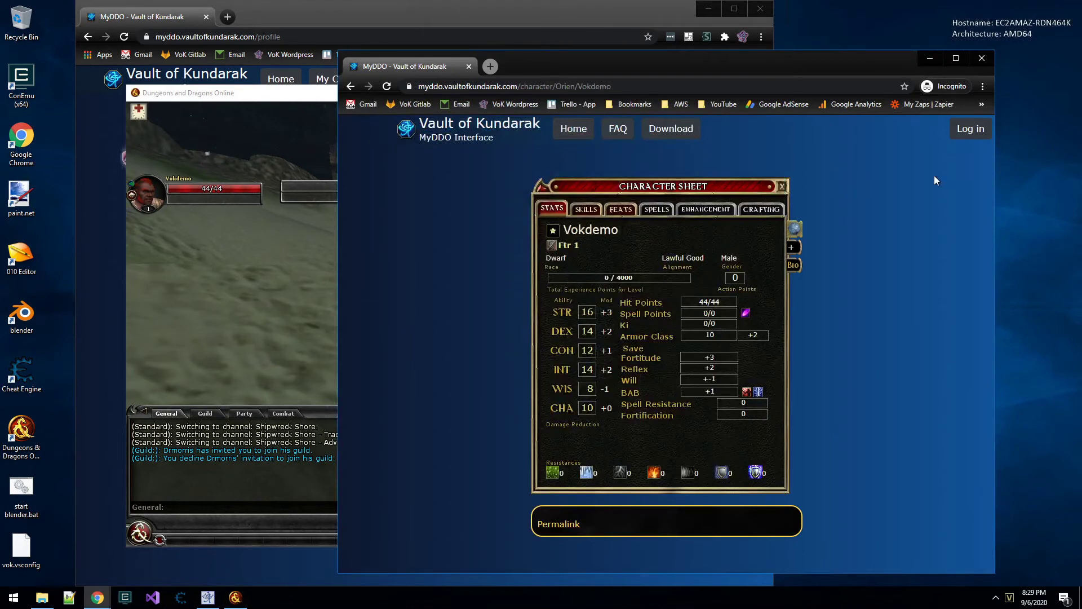
key(F5)
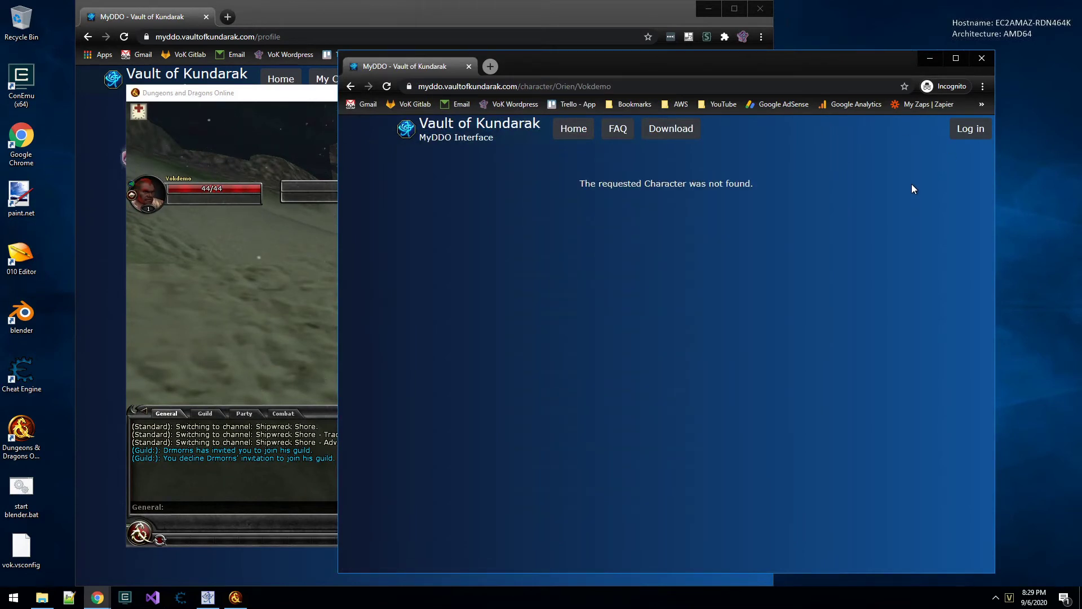
- Open Vokdemo from My Characters in the logged-in browser and compare it with the plugin's privacy settings and the incognito page
click(403, 18)
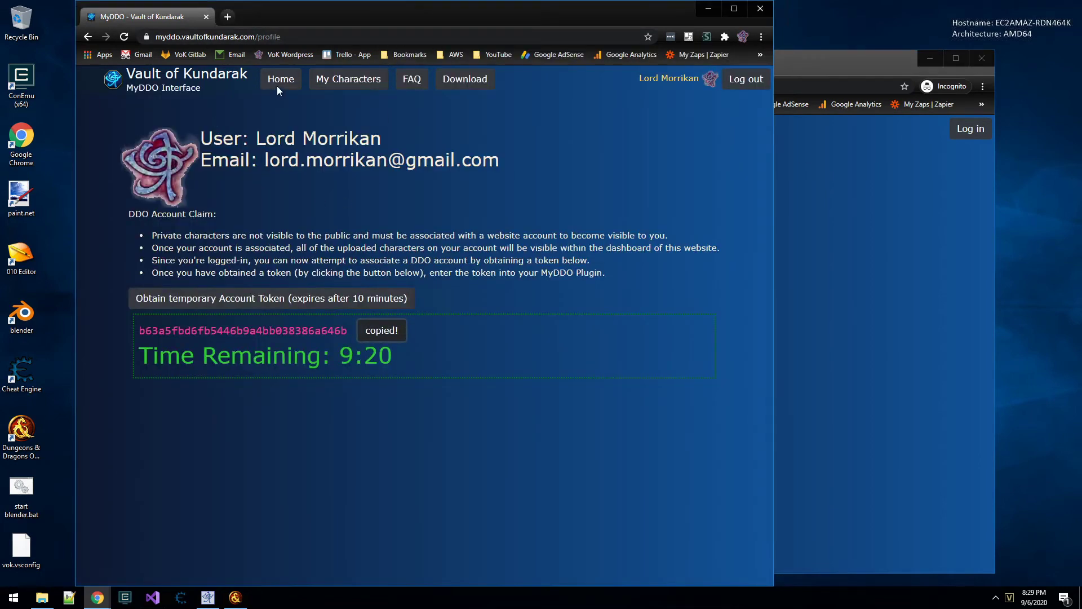
click(348, 79)
click(327, 198)
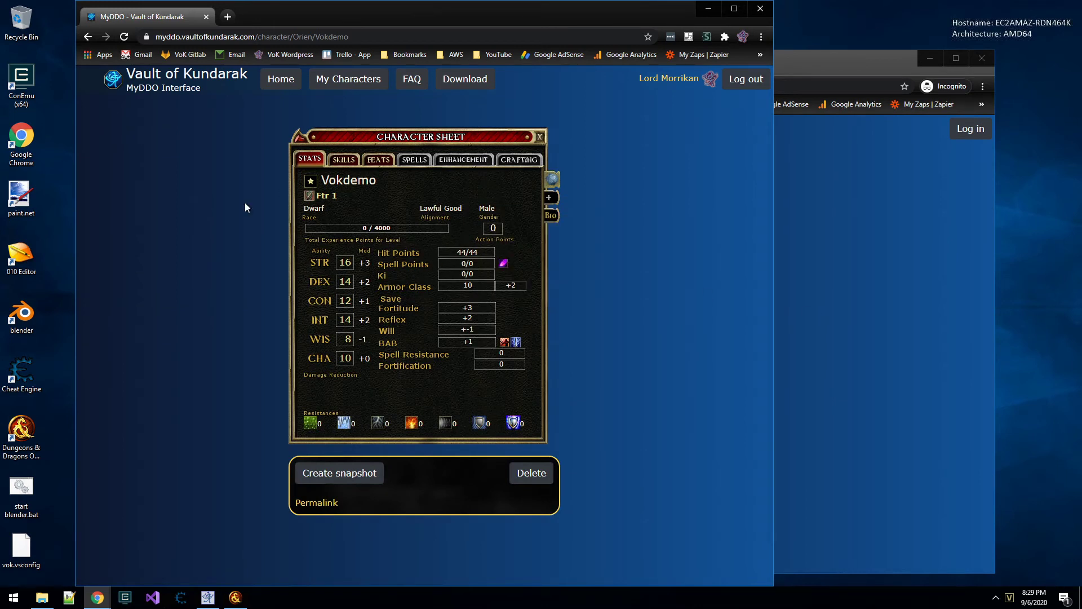
click(235, 597)
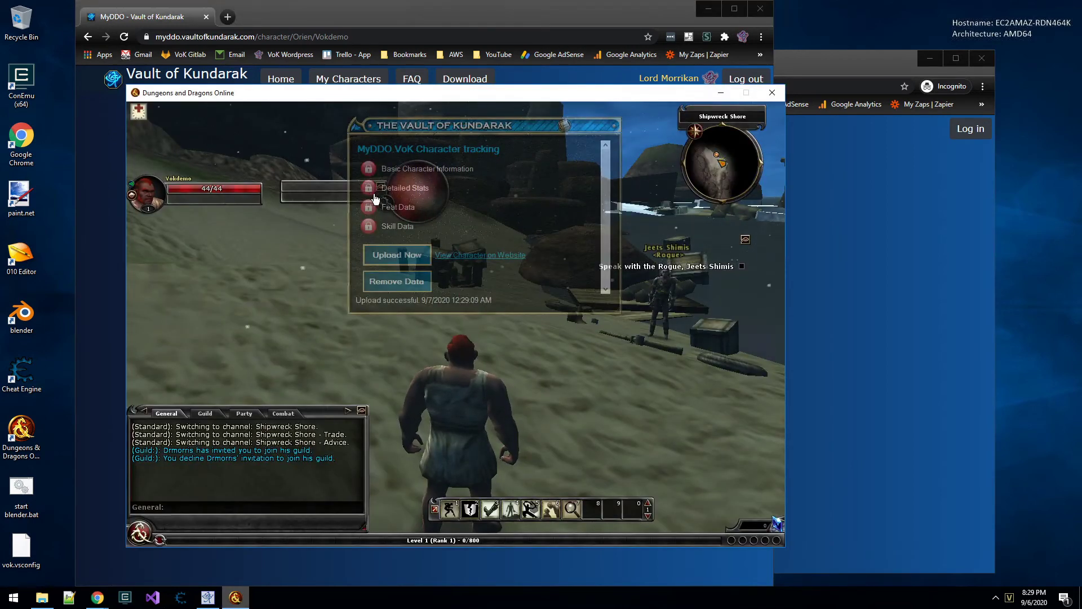
click(878, 229)
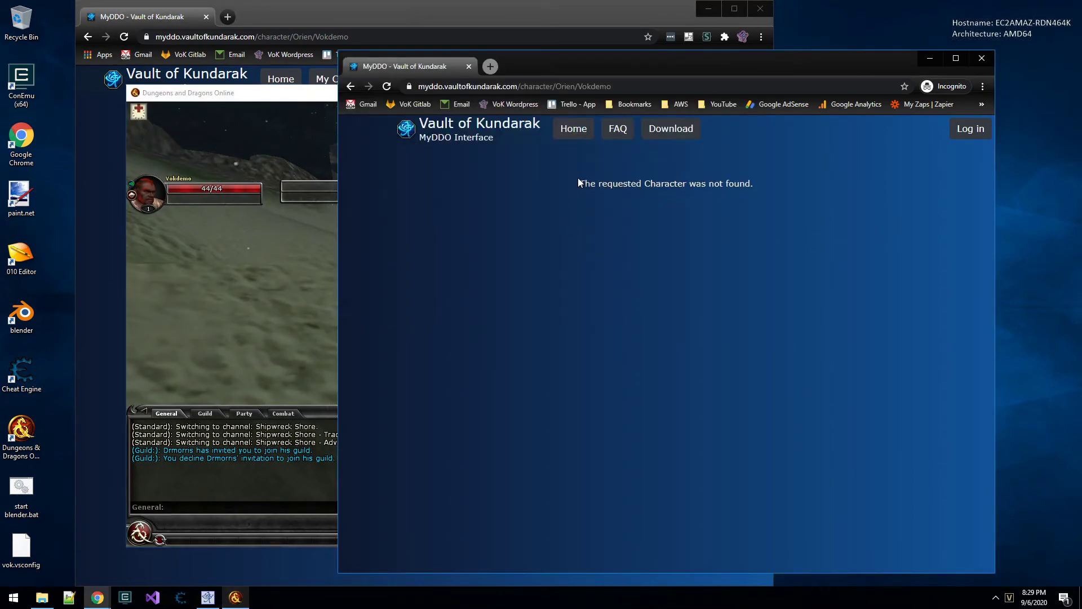
- Return to the game, examine the character Vokdemo and move the Vault of Kundarak panel and the examination window apart
click(236, 302)
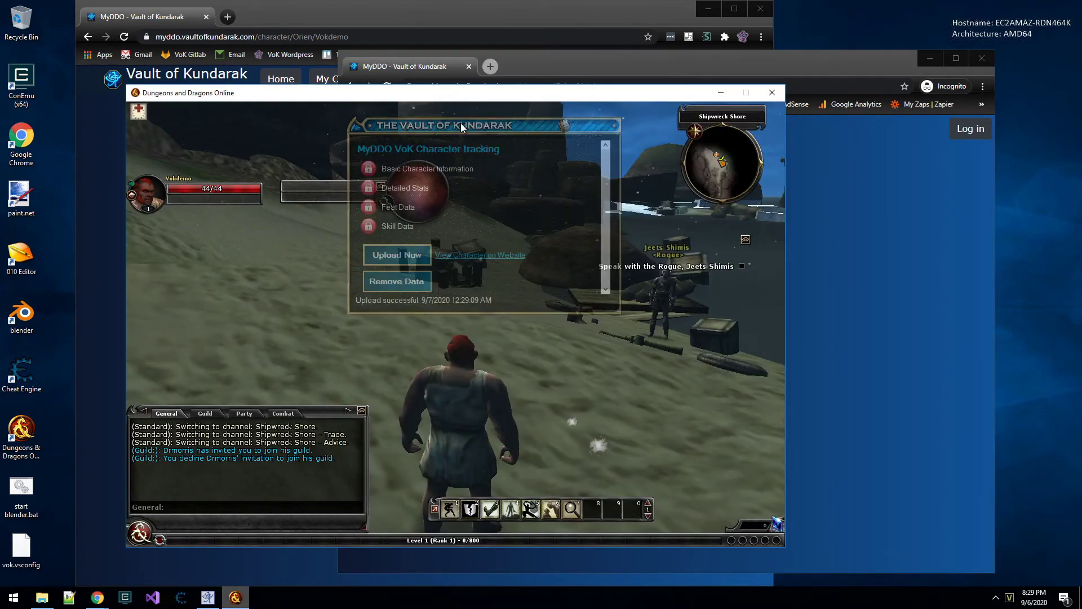
drag(461, 124, 469, 130)
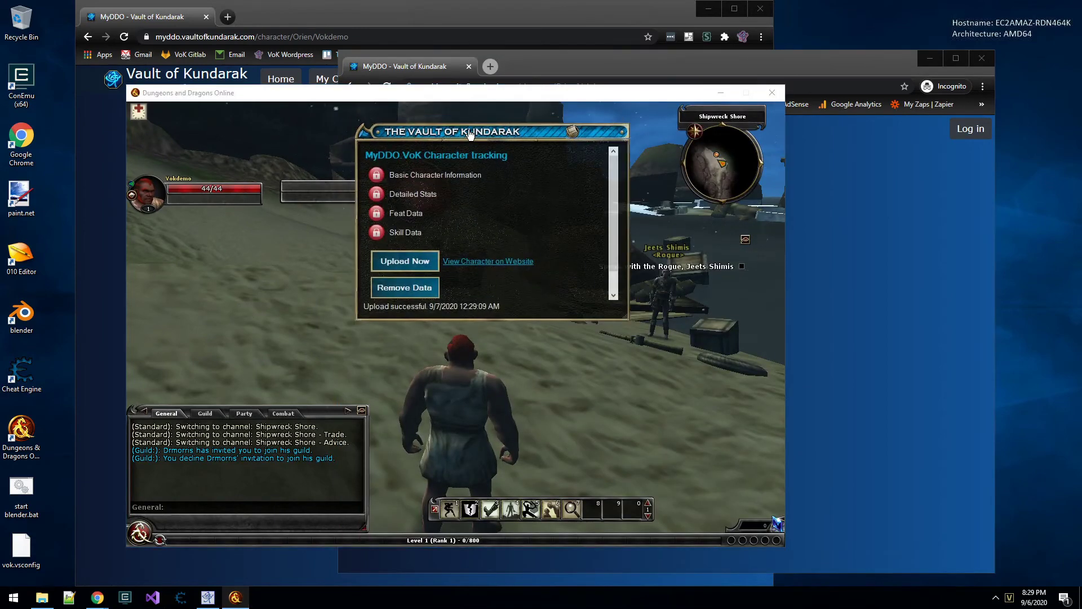
double_click(466, 387)
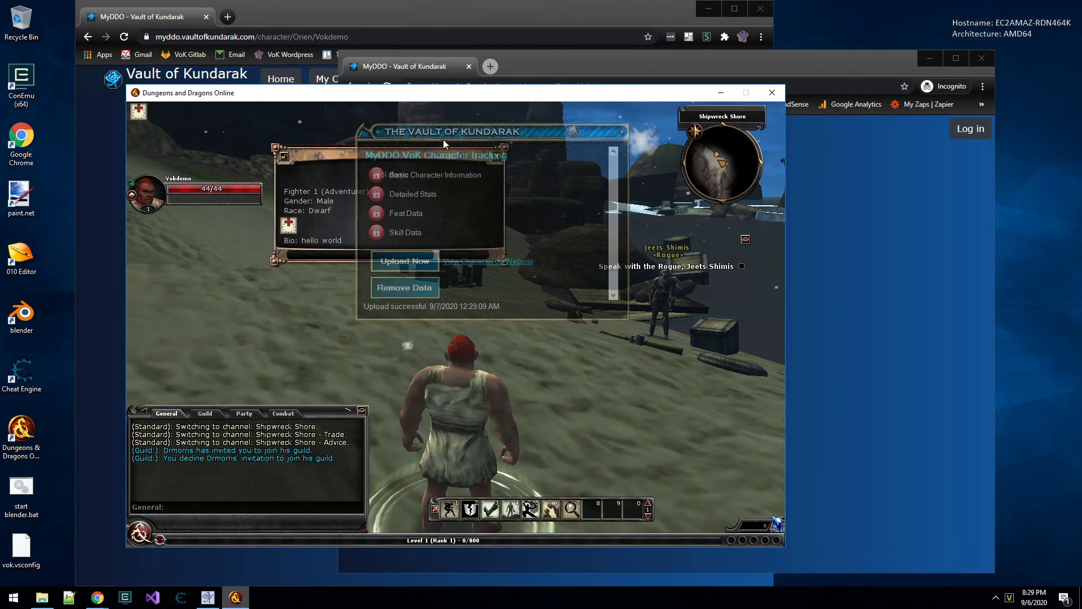
drag(443, 140, 583, 139)
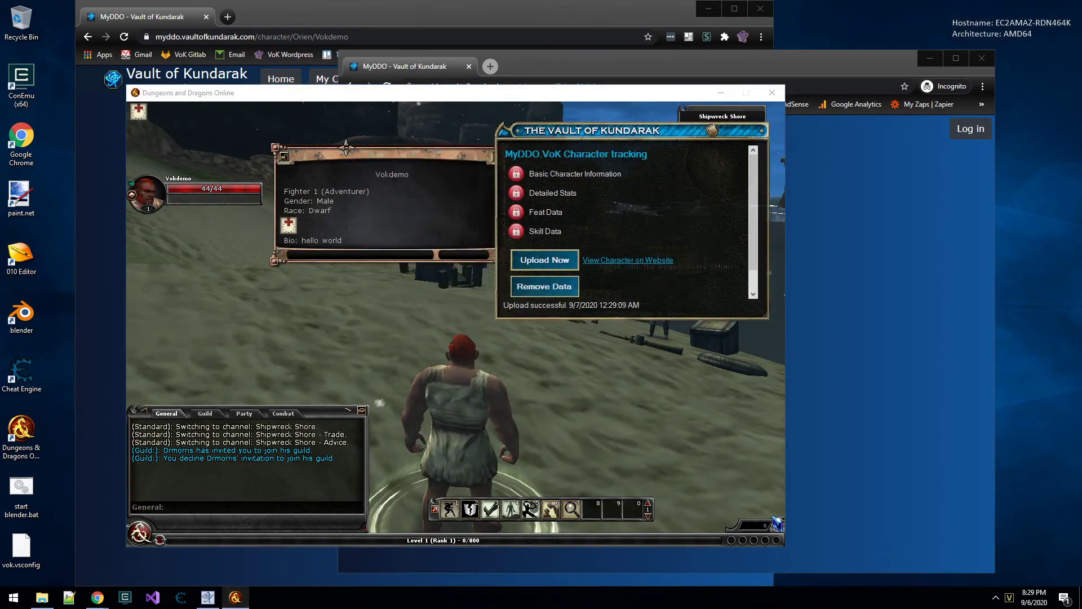
drag(345, 149, 262, 207)
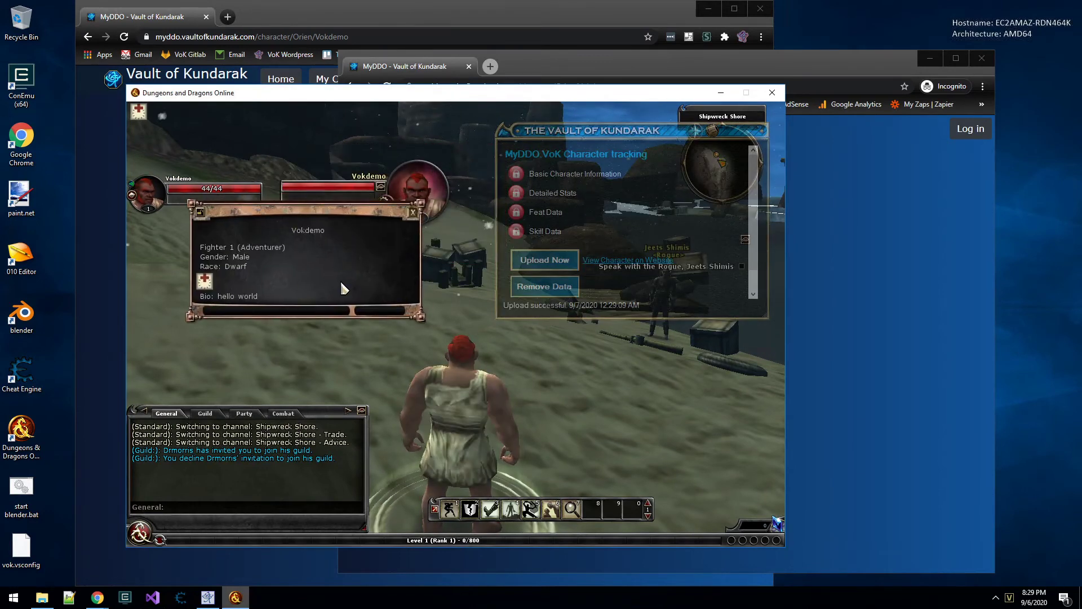
- Close Vokdemo's examination window and open the in-game character sheet
click(415, 214)
key(c)
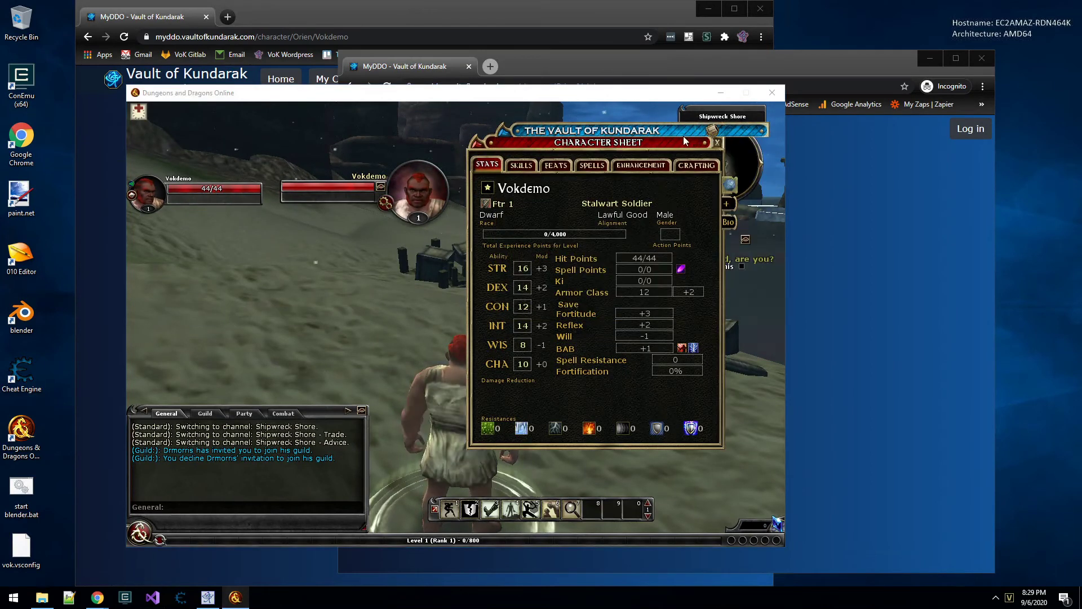
- Move the in-game character sheet clear of the Vault of Kundarak panel and expand the panel to show the MyDDO tracking settings
drag(671, 145, 354, 123)
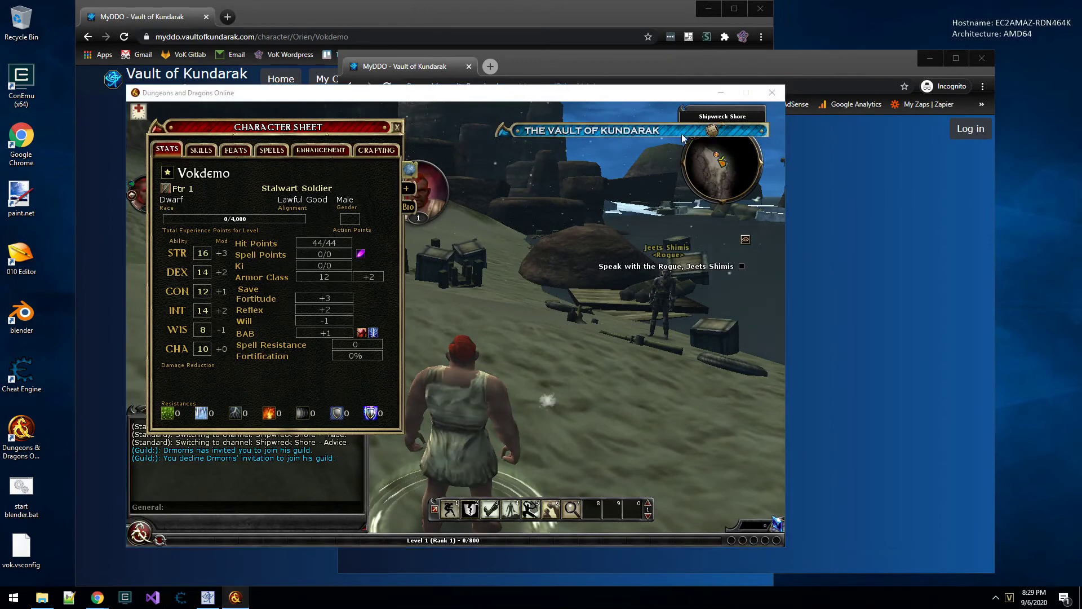
click(711, 131)
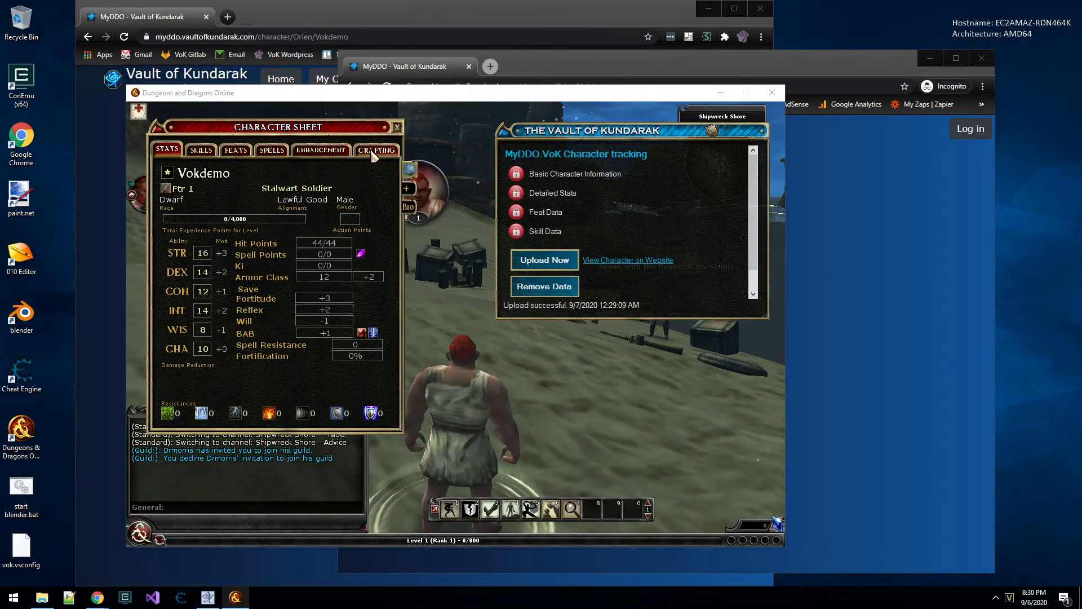
drag(339, 127, 366, 122)
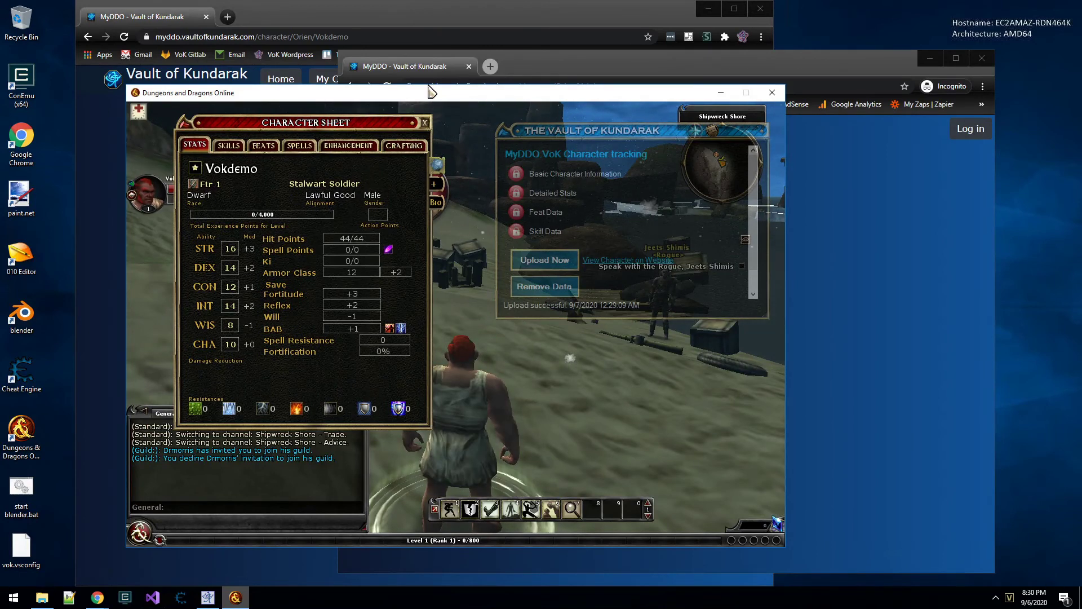
- Switch to the logged-in browser and start a new snapshot of Vokdemo named SS1
click(439, 10)
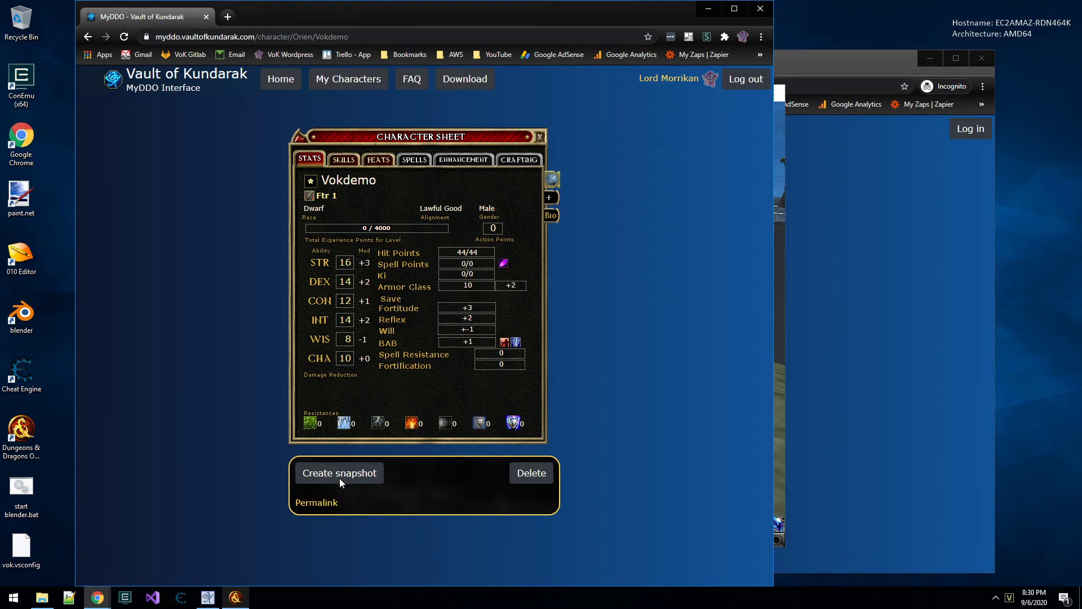
click(361, 475)
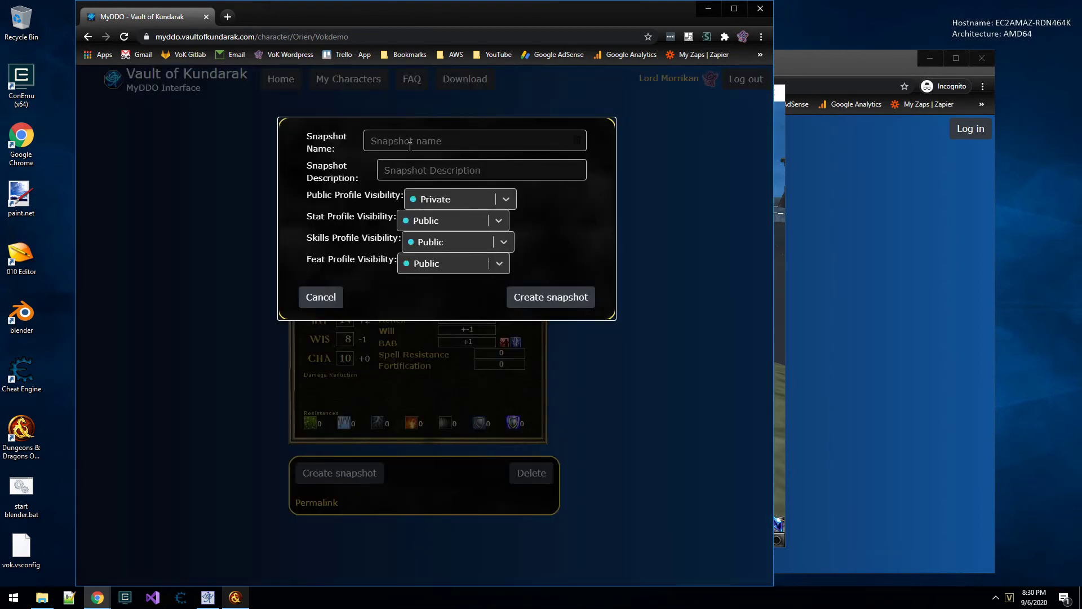
click(483, 147)
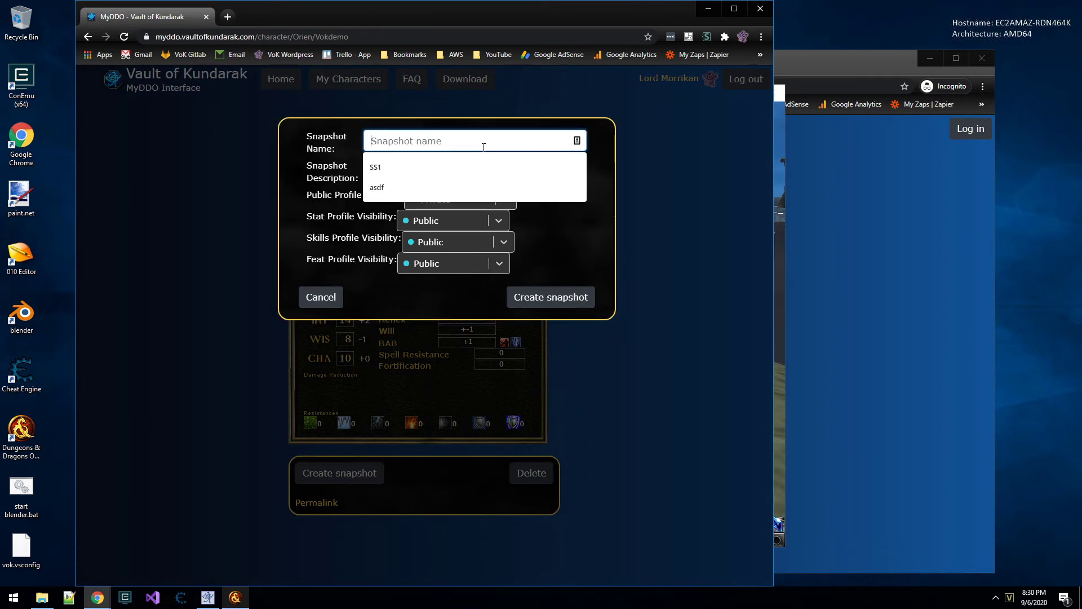
text(SS1)
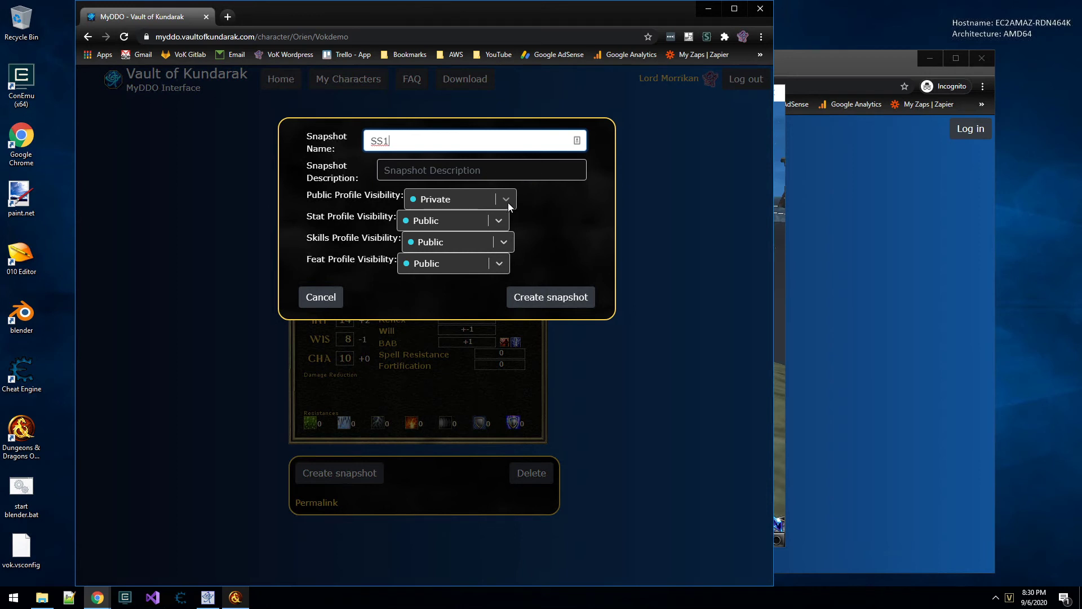
- Set the snapshot's public profile to Public and its stat, skills and feat profiles to Private, and create it
click(509, 201)
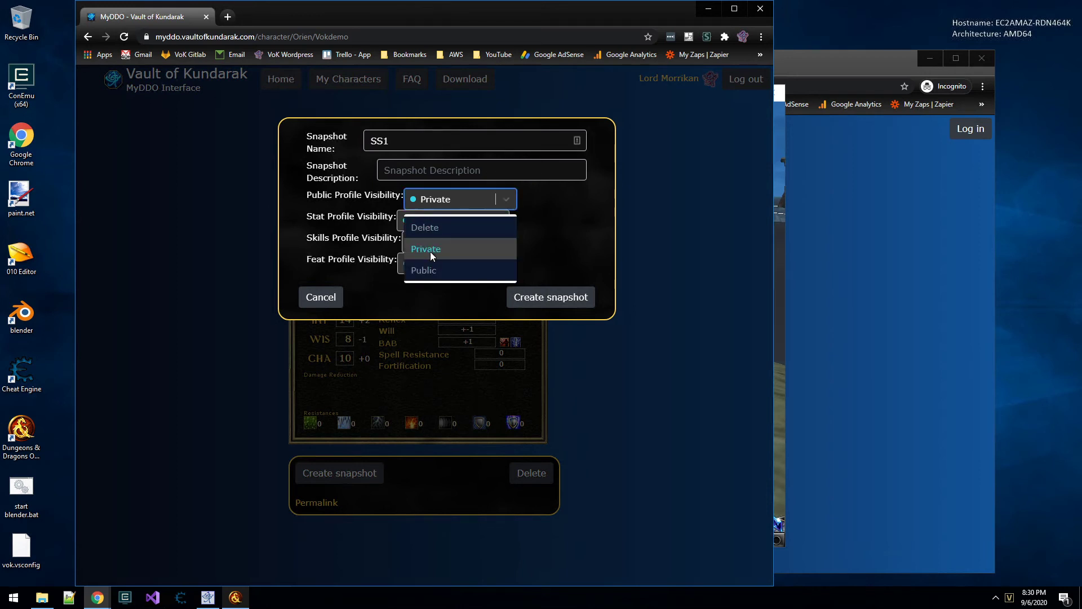
click(425, 272)
click(468, 221)
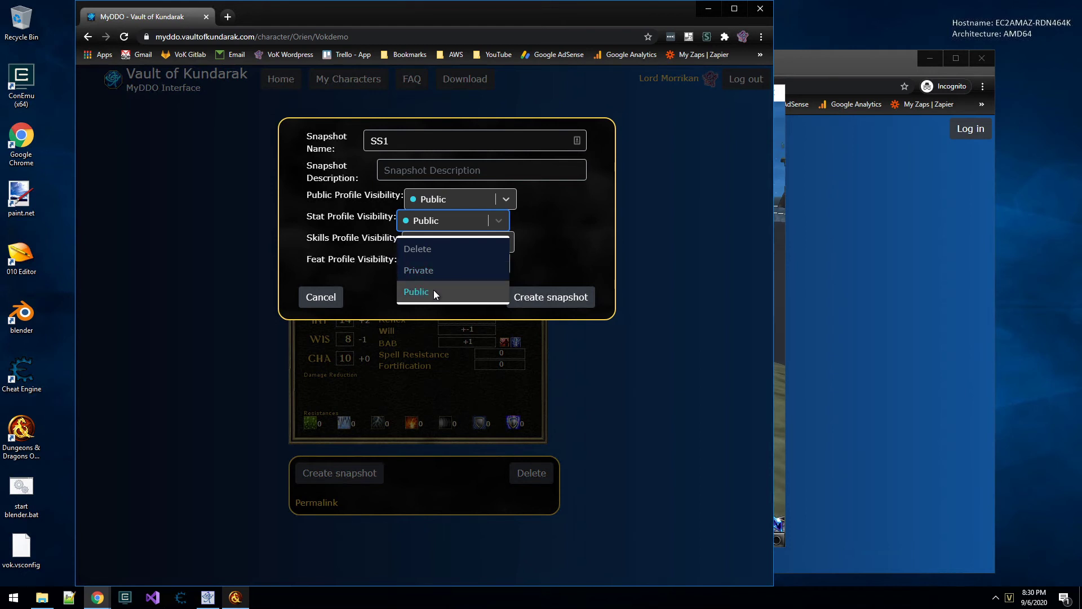
click(434, 291)
click(462, 220)
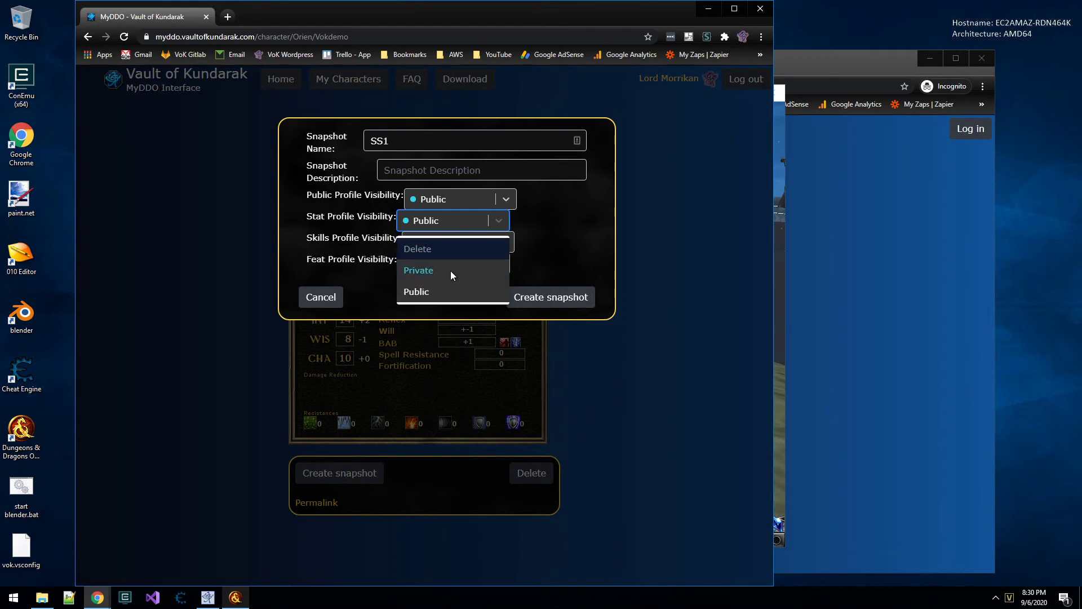
click(451, 272)
click(451, 263)
click(441, 313)
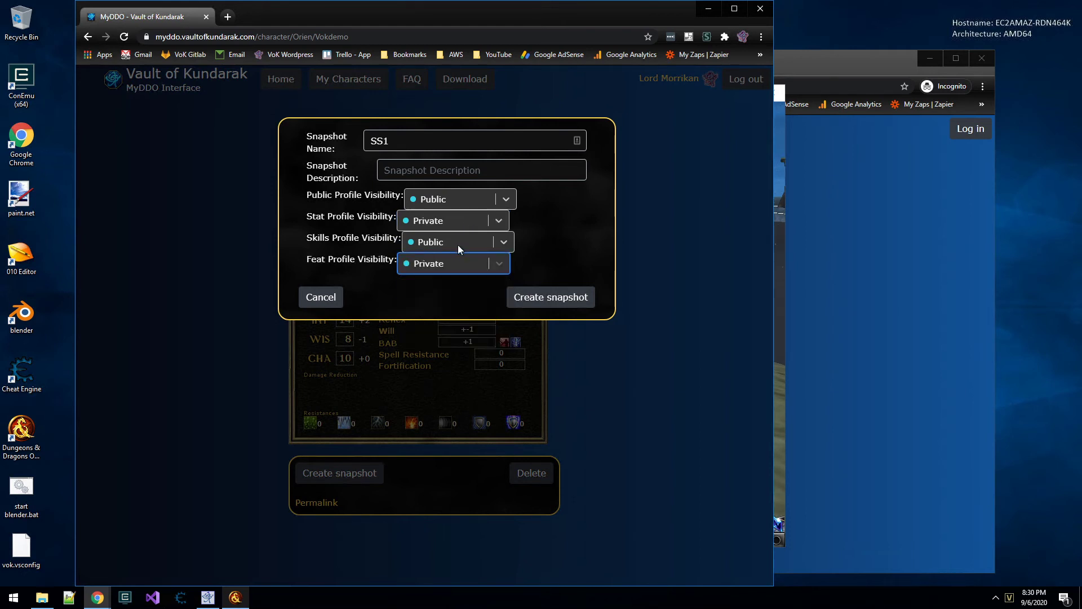
click(458, 243)
click(442, 293)
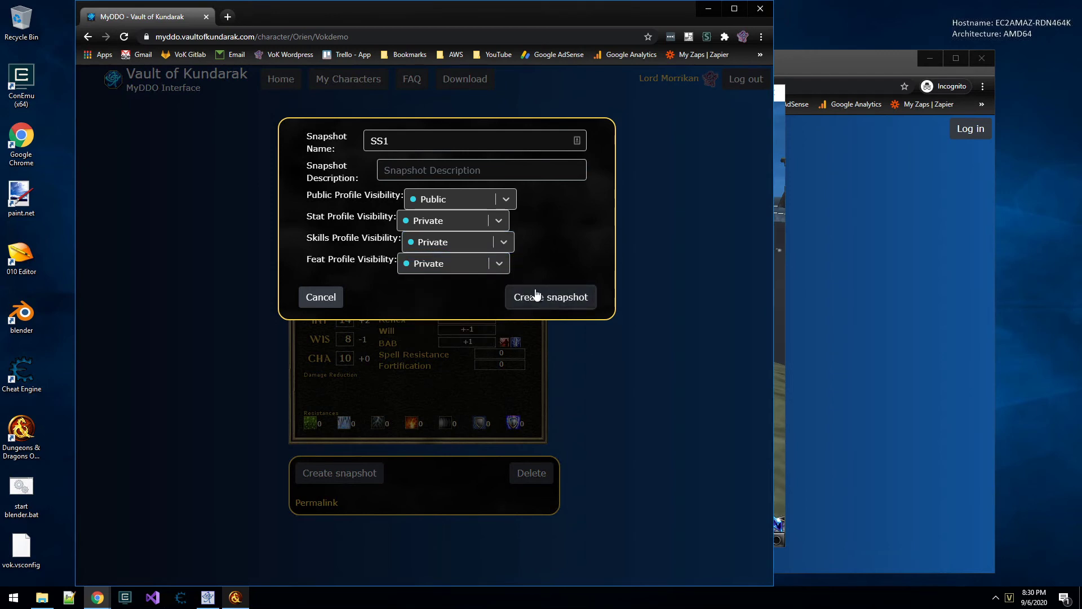
click(542, 305)
- Return to the game, make Basic Character Information public and switch off tracking of Detailed Stats, Feat Data and Skill Data
click(910, 285)
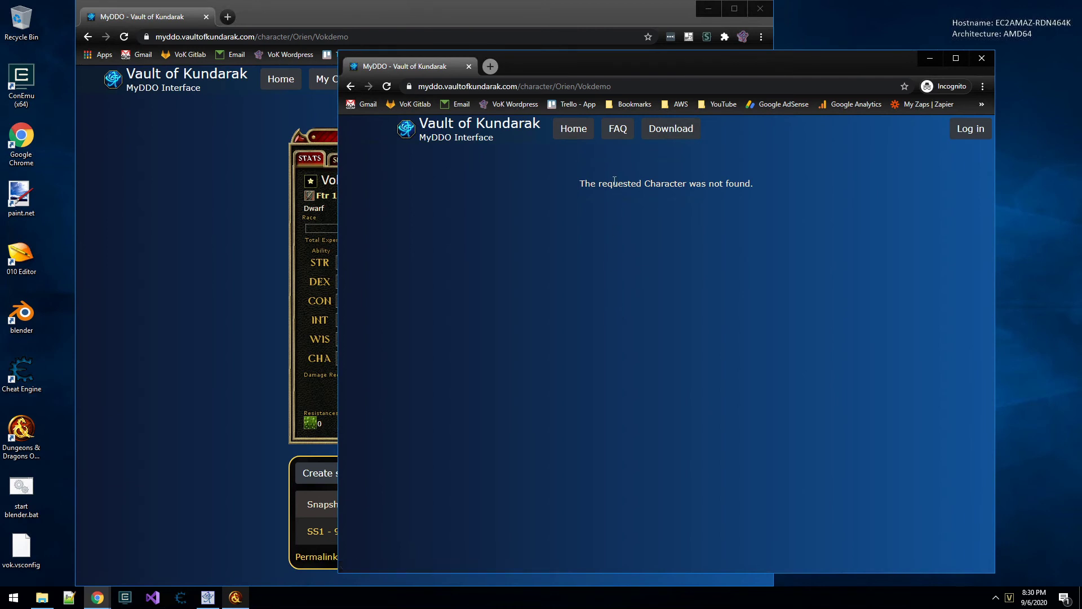
click(208, 505)
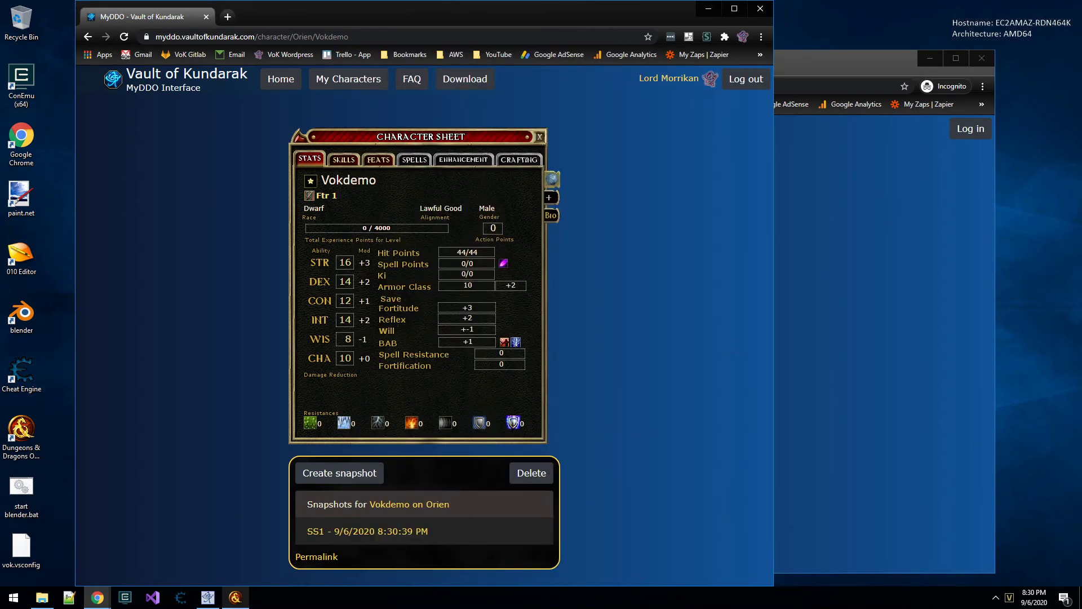
click(235, 598)
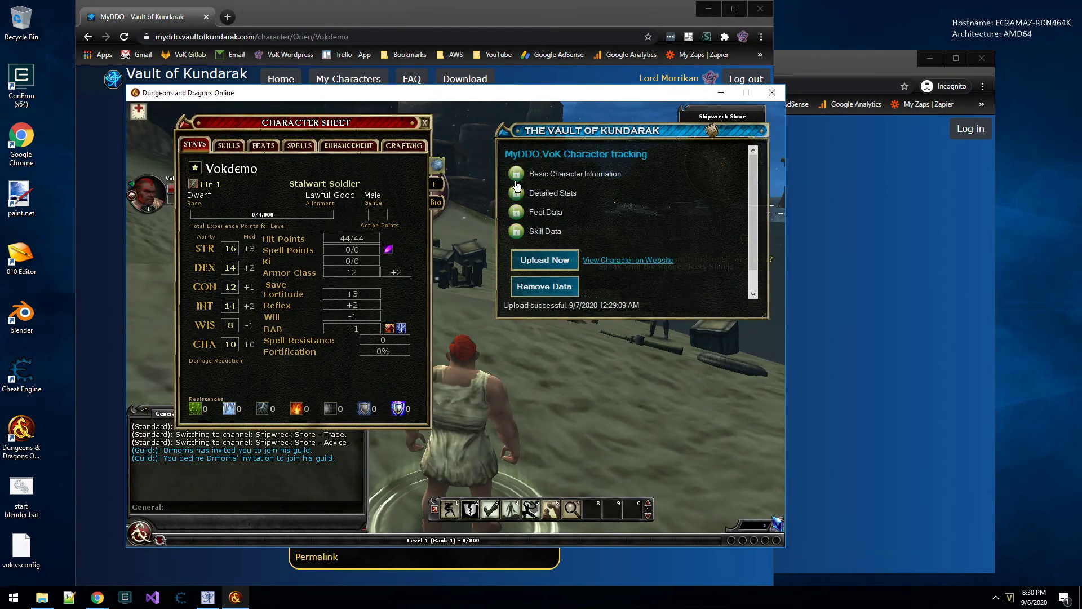
click(516, 193)
click(516, 212)
click(516, 231)
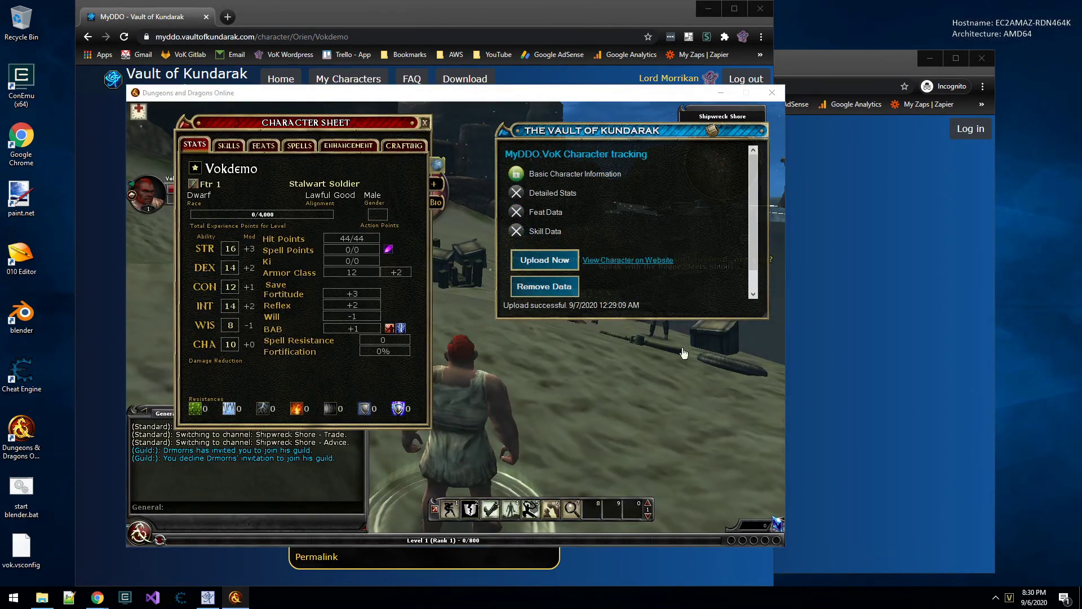
- Reload Vokdemo's page in the incognito browser, view its SS1 snapshot and return to the logged-in character page
click(625, 563)
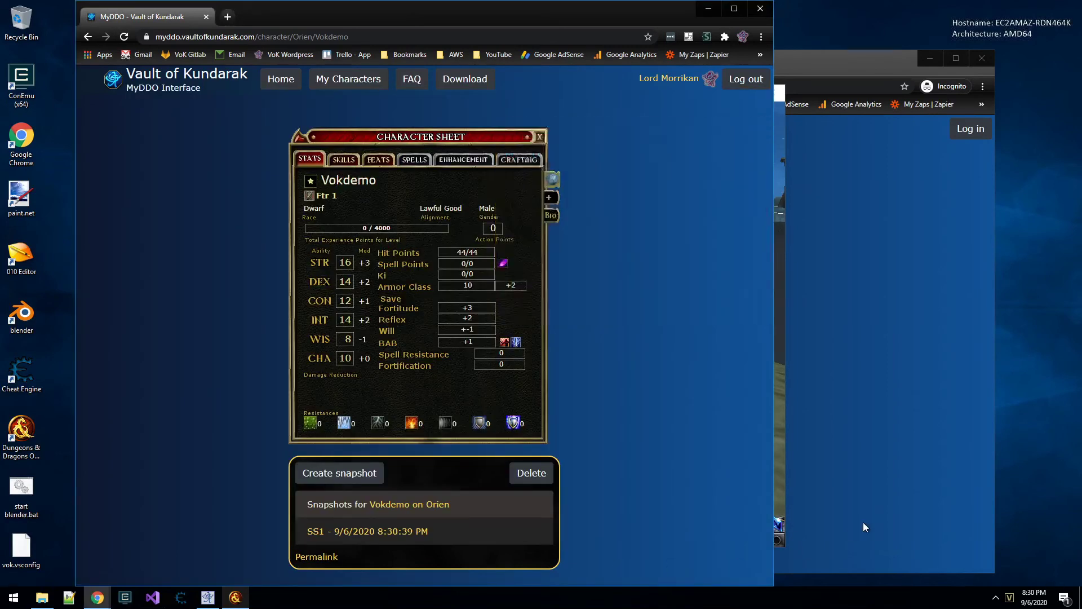
click(863, 527)
key(F5)
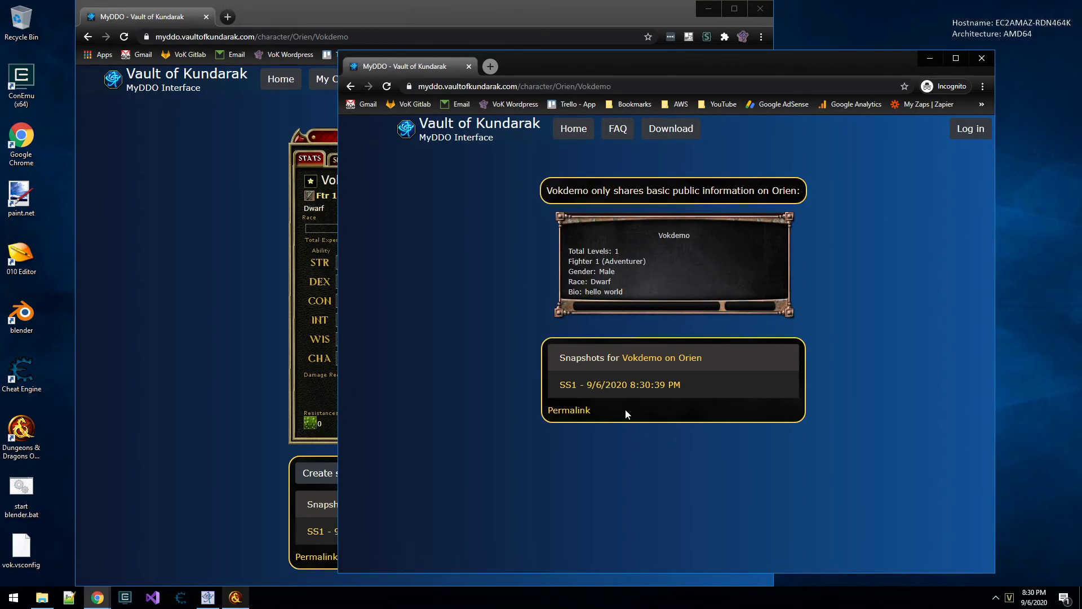
click(564, 385)
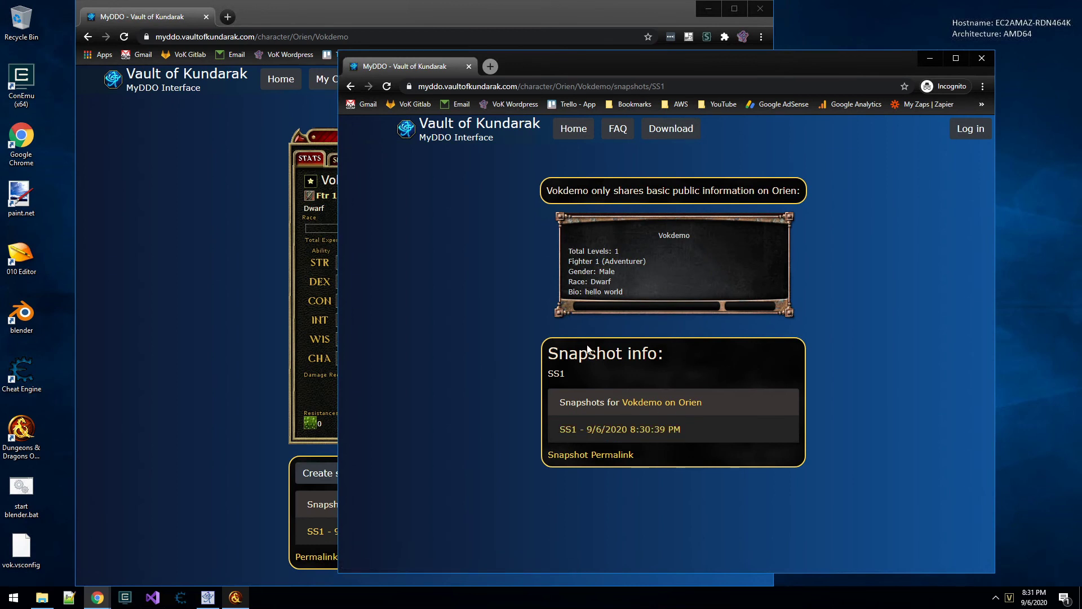
click(221, 346)
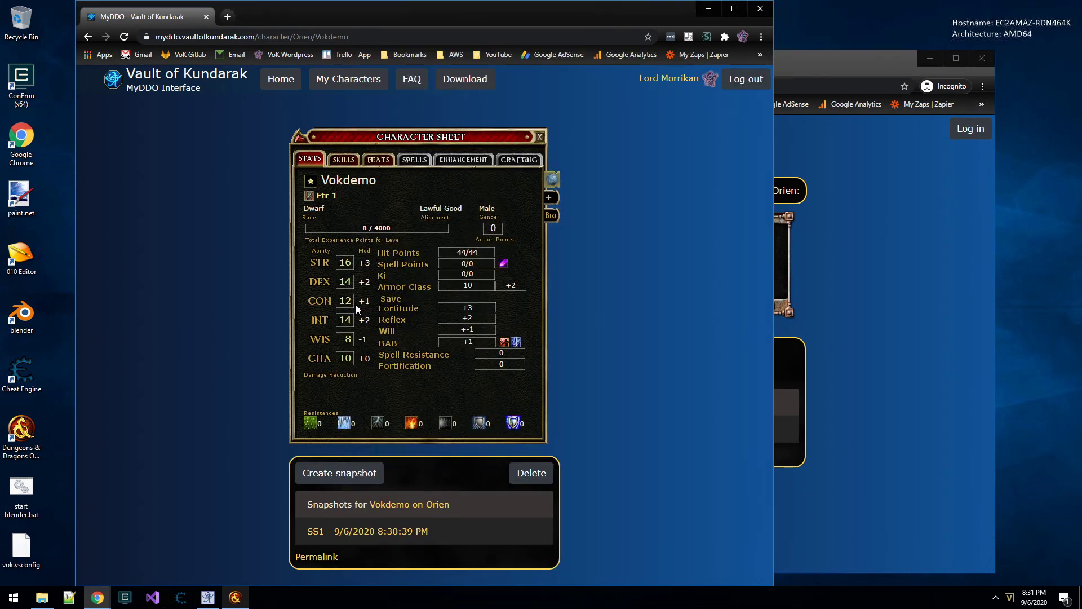